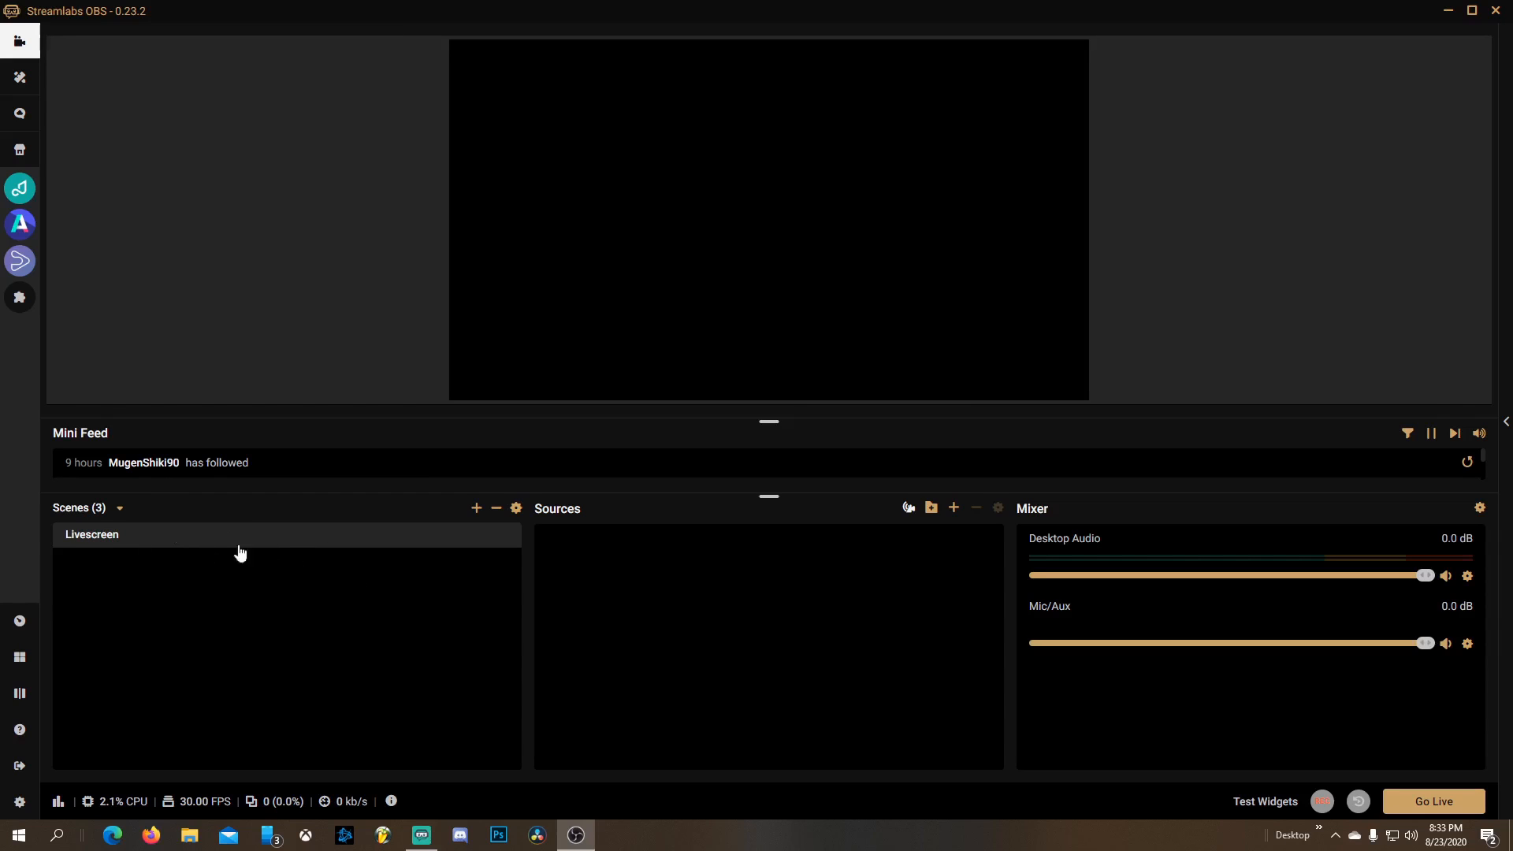
Add an Audio Input Capture source to the scene and name it Mic
{"action": "left_click", "coordinate": [144, 569]}
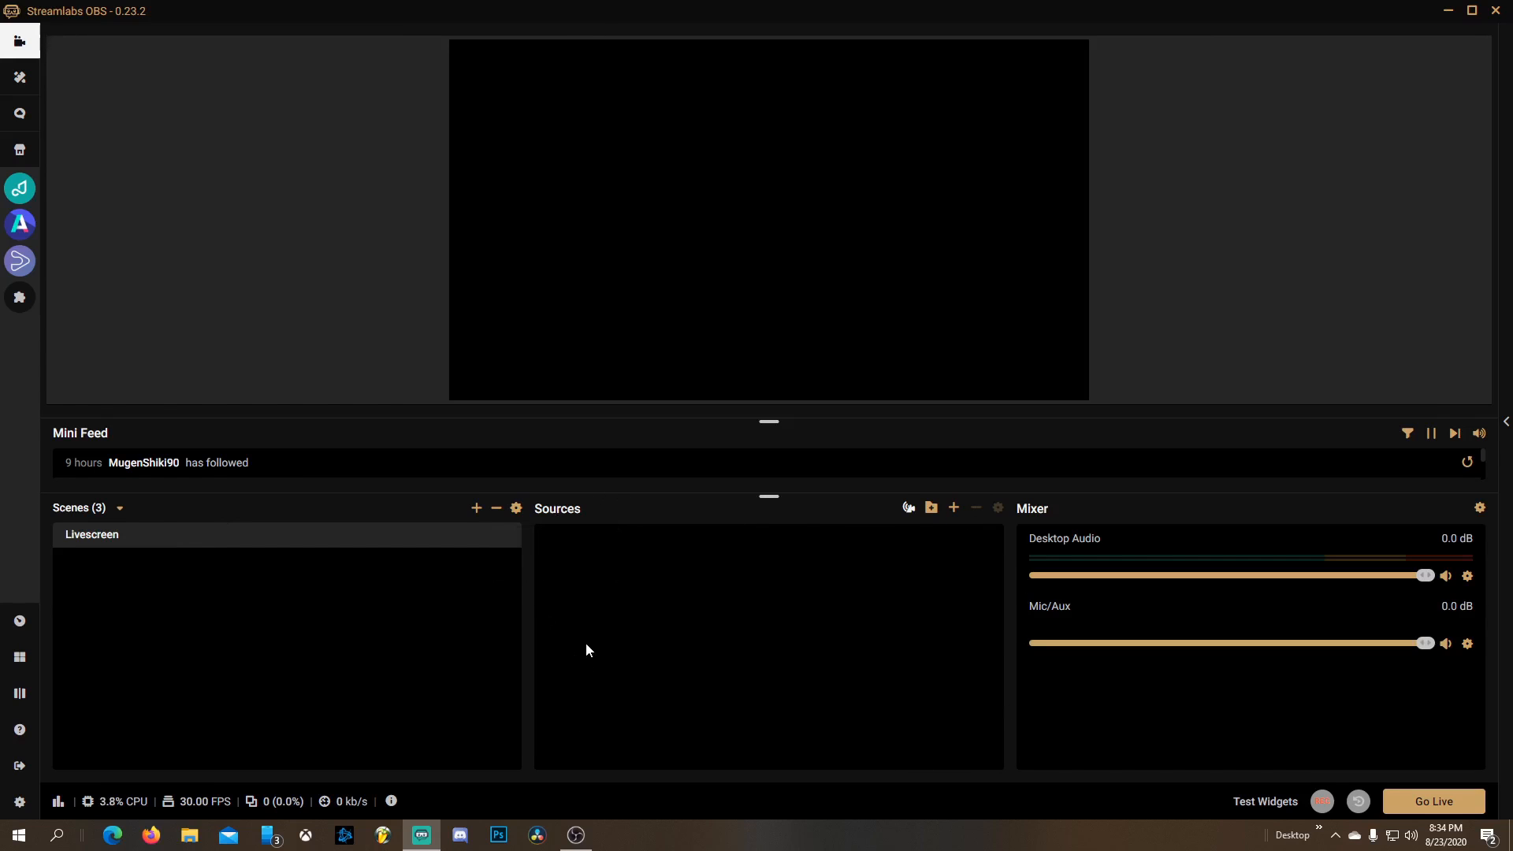
{"action": "left_click", "coordinate": [953, 508]}
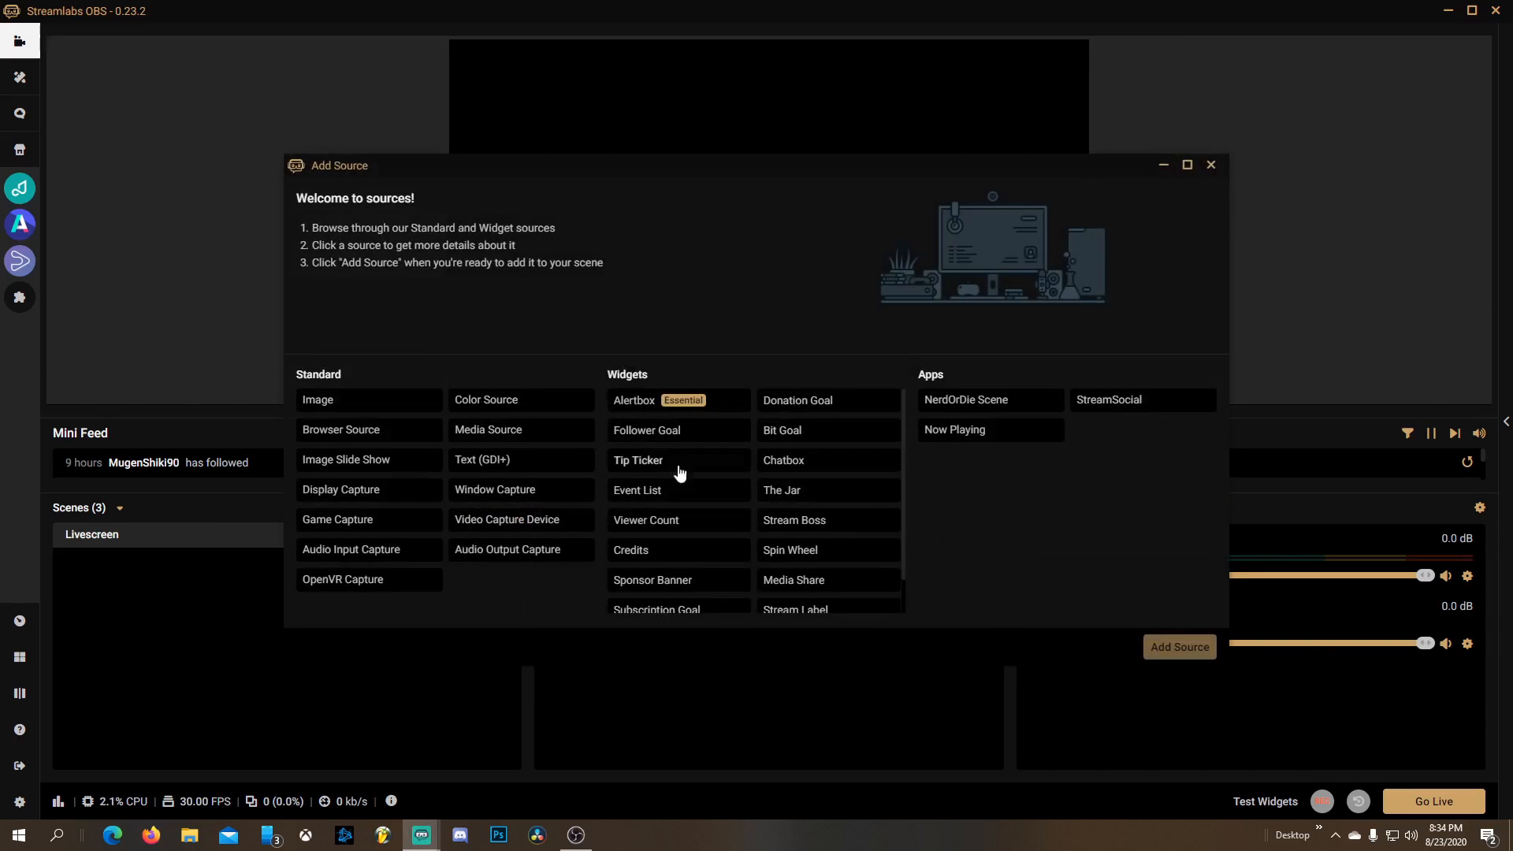
{"action": "left_click_drag", "start_coordinate": [446, 164], "coordinate": [526, 137]}
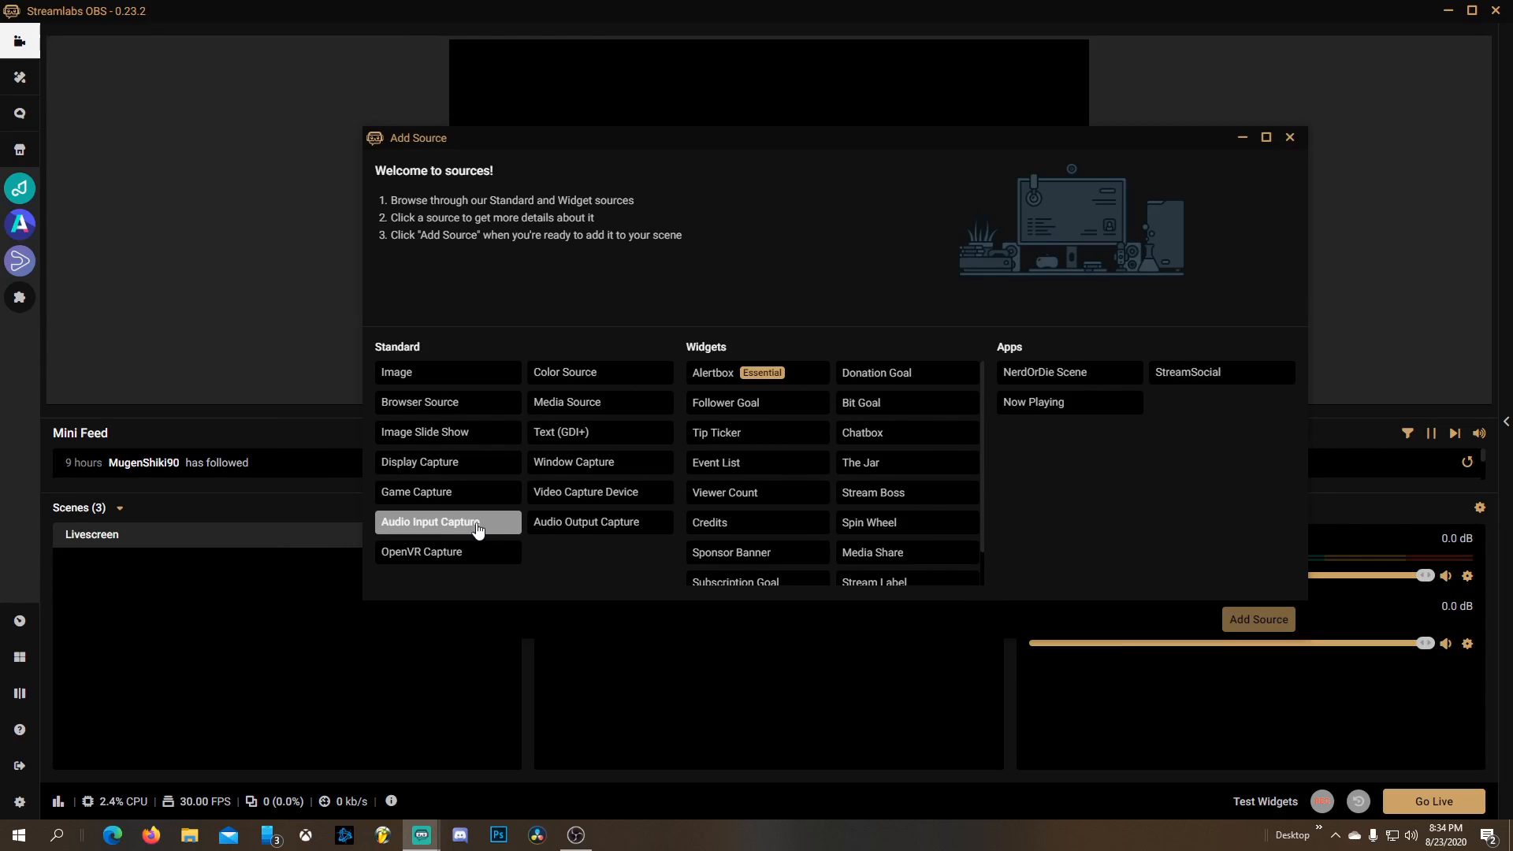
{"action": "left_click", "coordinate": [437, 527]}
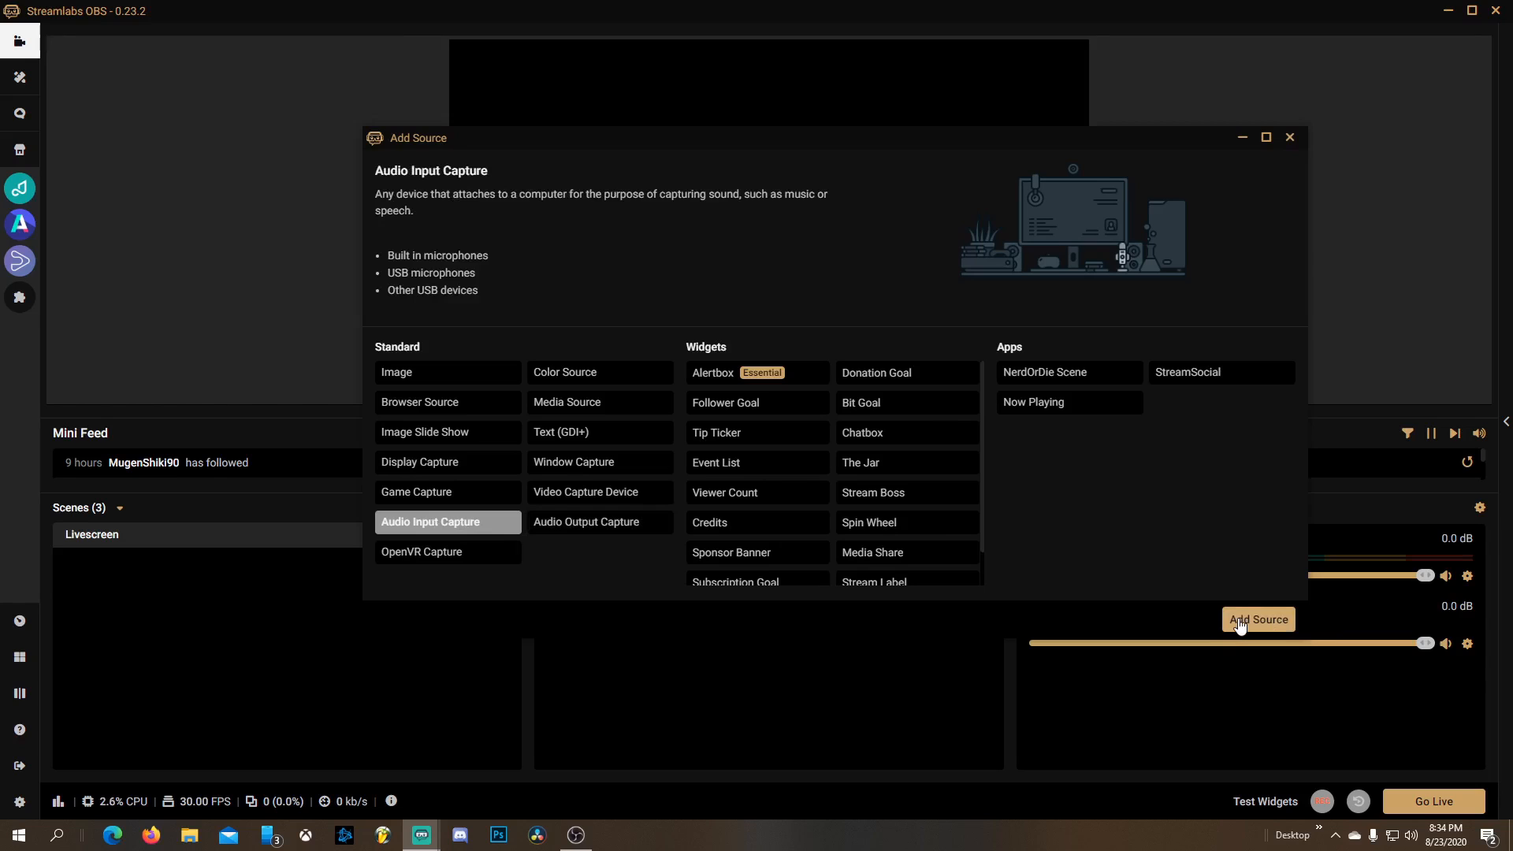
{"action": "left_click", "coordinate": [1240, 622]}
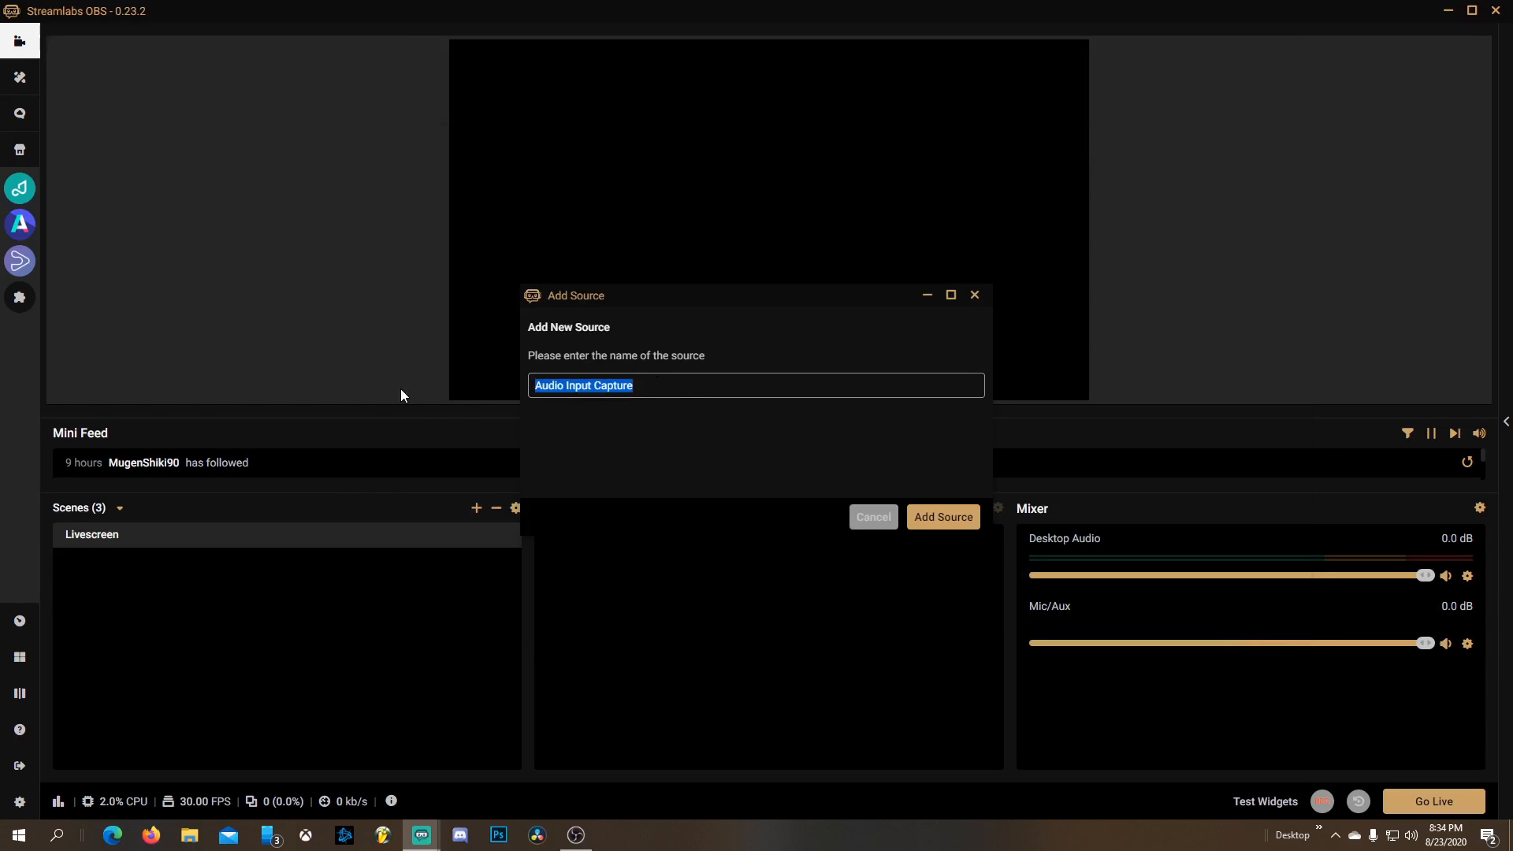
{"action": "type", "text": "Mic"}
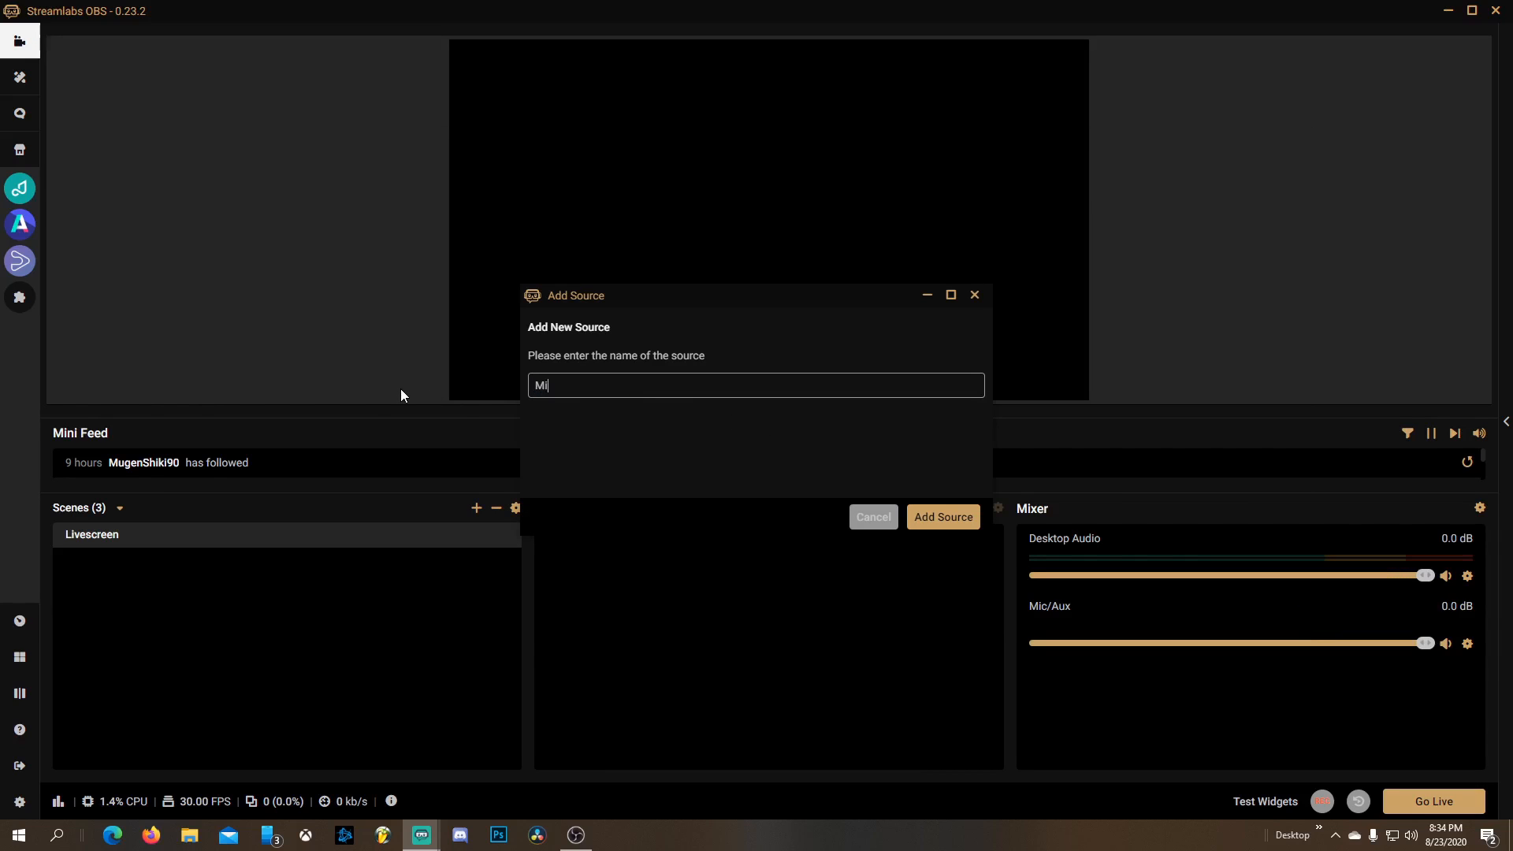
{"action": "left_click", "coordinate": [936, 520]}
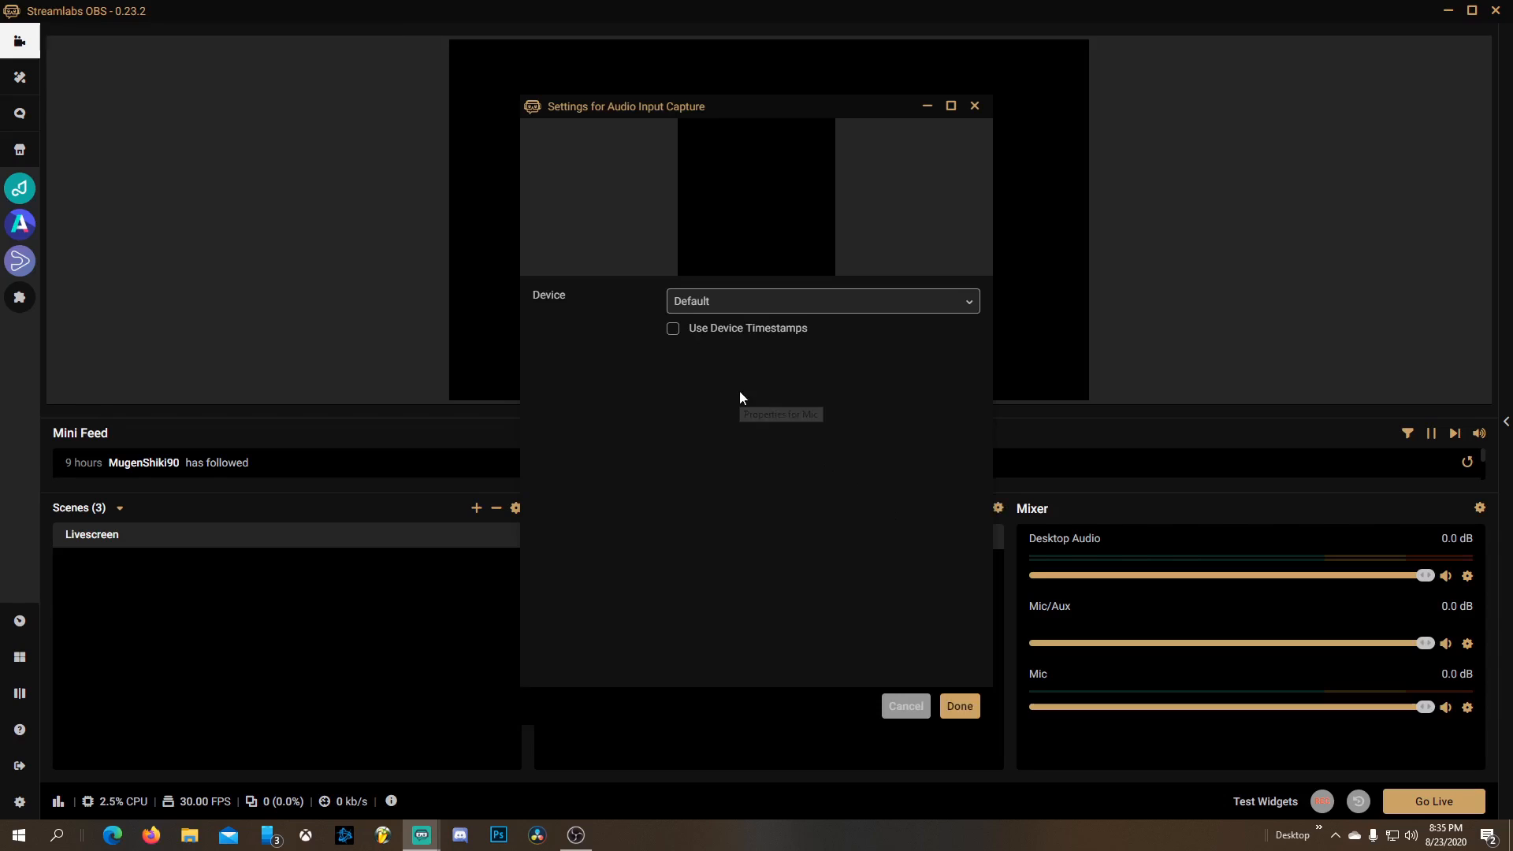
Set the Mic source's device to Microphone (LCS USB Audio) and confirm the settings
{"action": "left_click", "coordinate": [724, 305]}
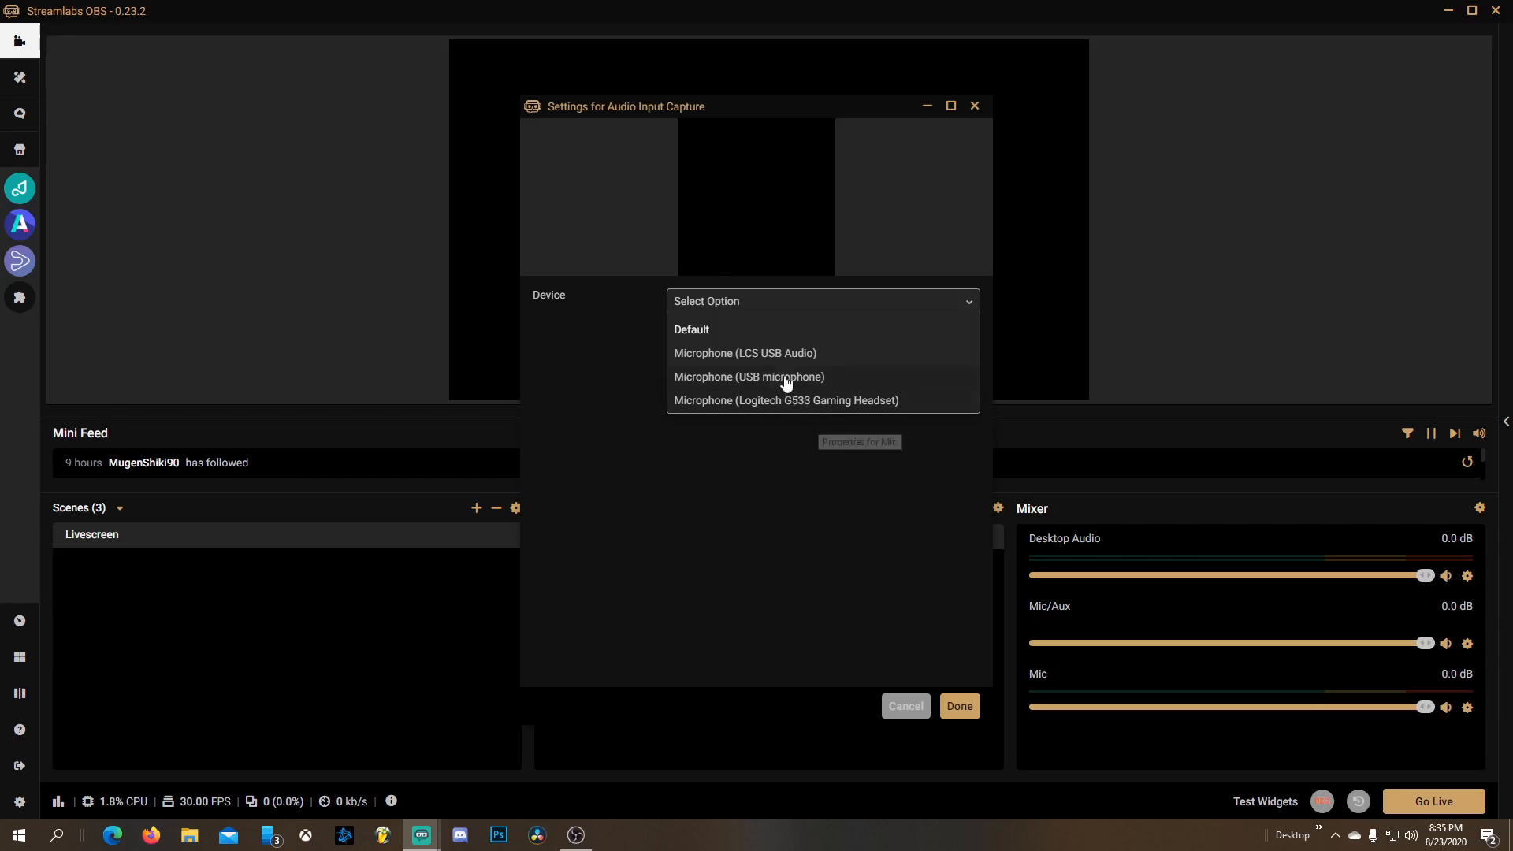
{"action": "left_click", "coordinate": [773, 350]}
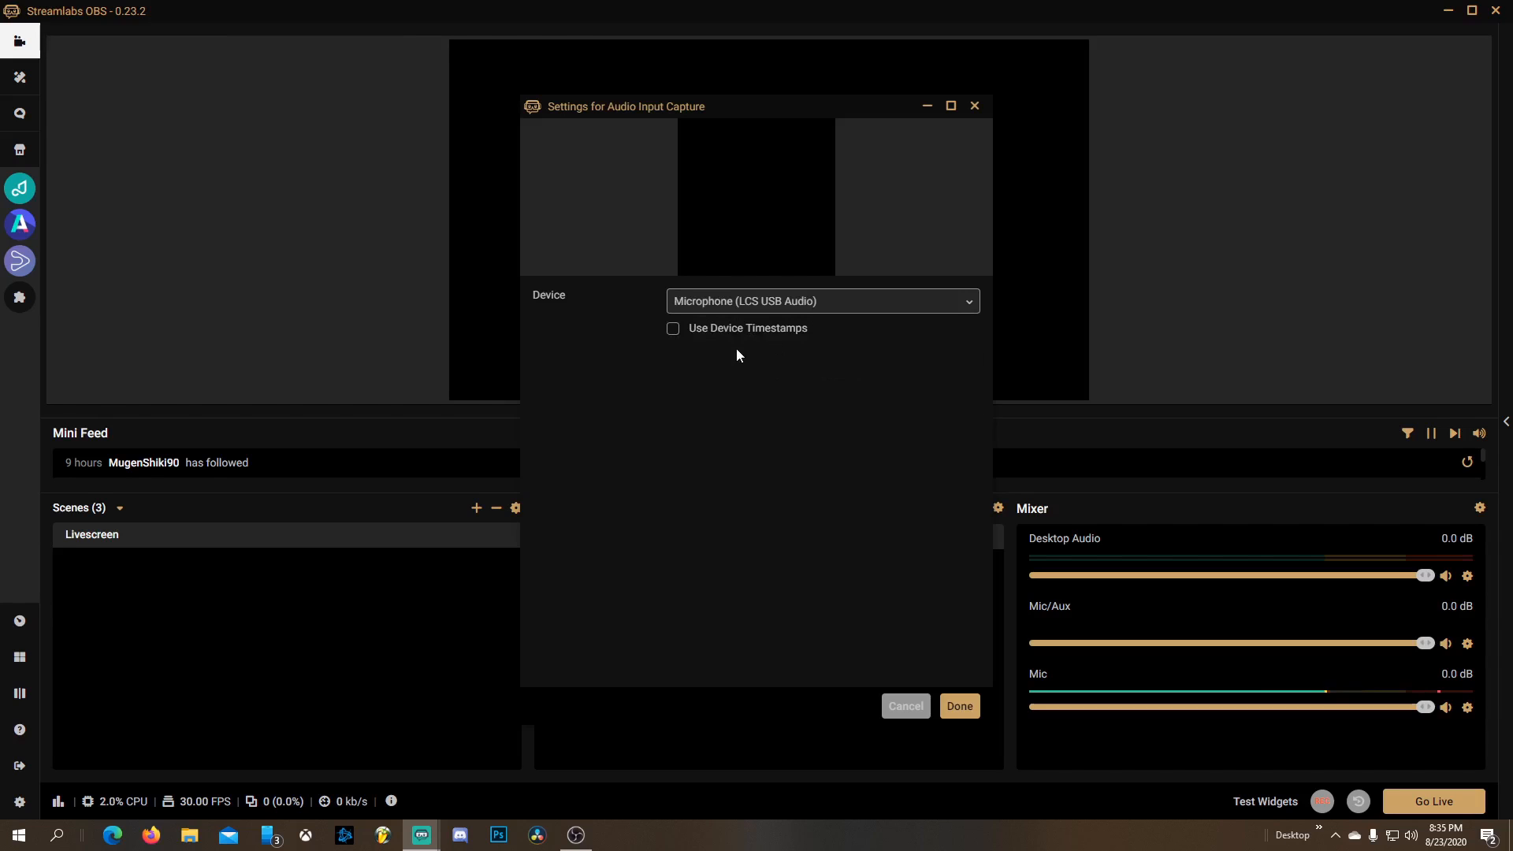
{"action": "left_click", "coordinate": [959, 706]}
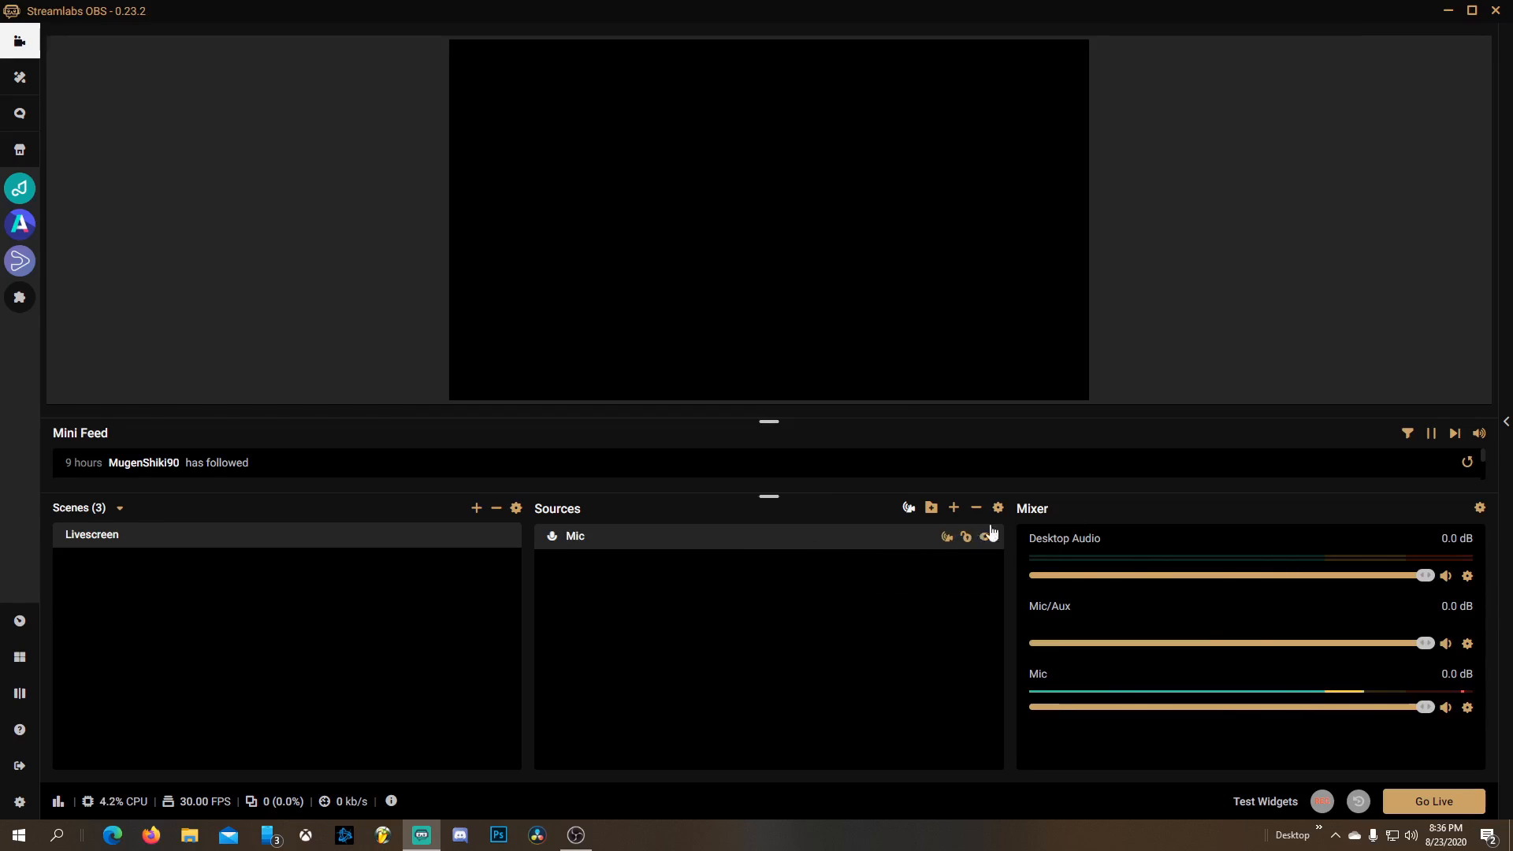
Add a Video Capture Device source to the scene and name it Webcam
{"action": "left_click", "coordinate": [955, 509]}
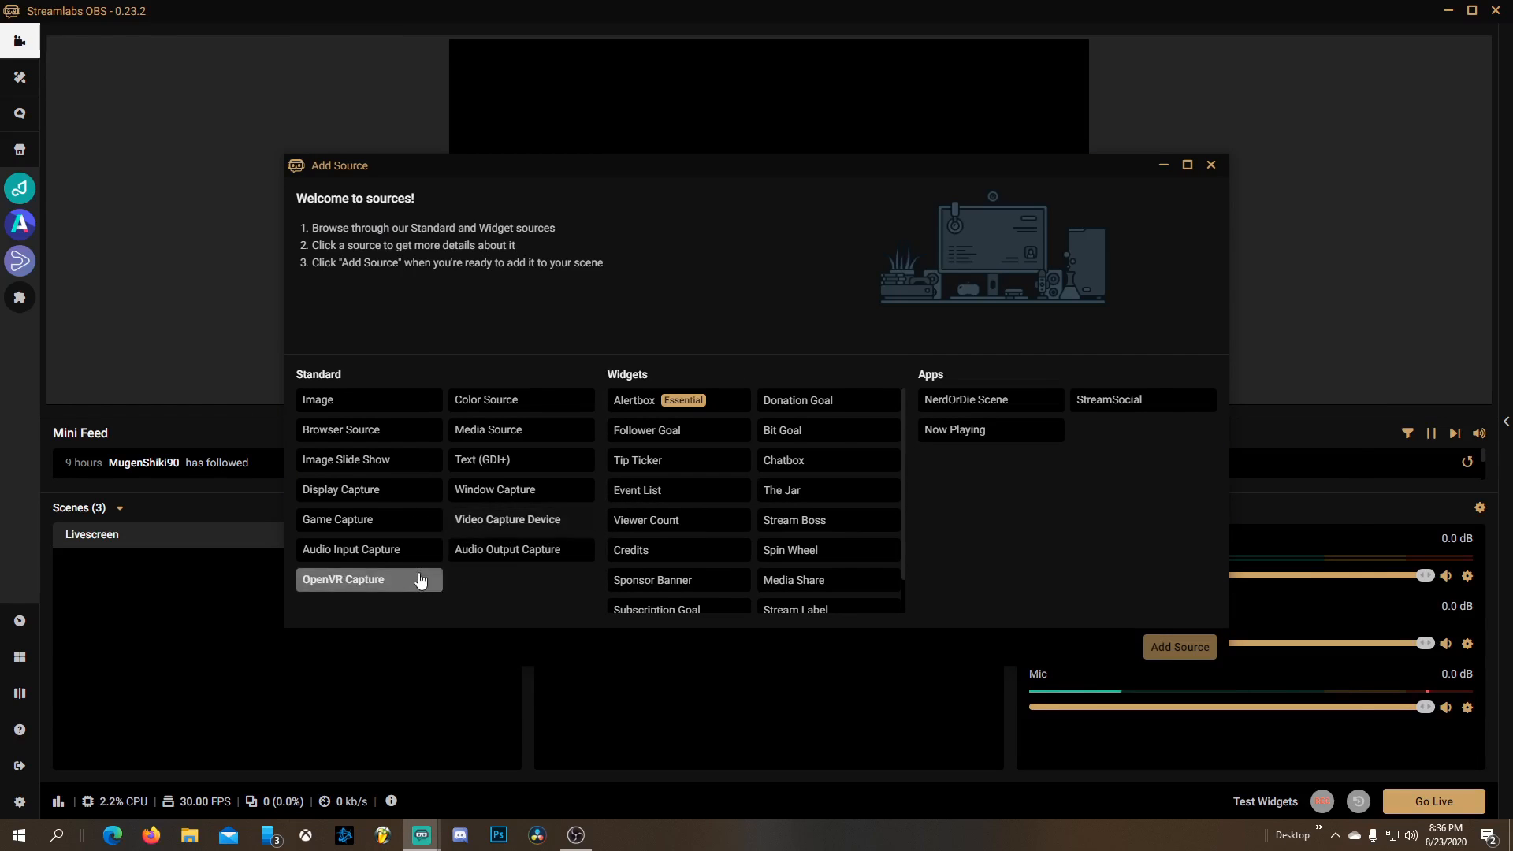
{"action": "left_click", "coordinate": [507, 523]}
{"action": "left_click", "coordinate": [1169, 646]}
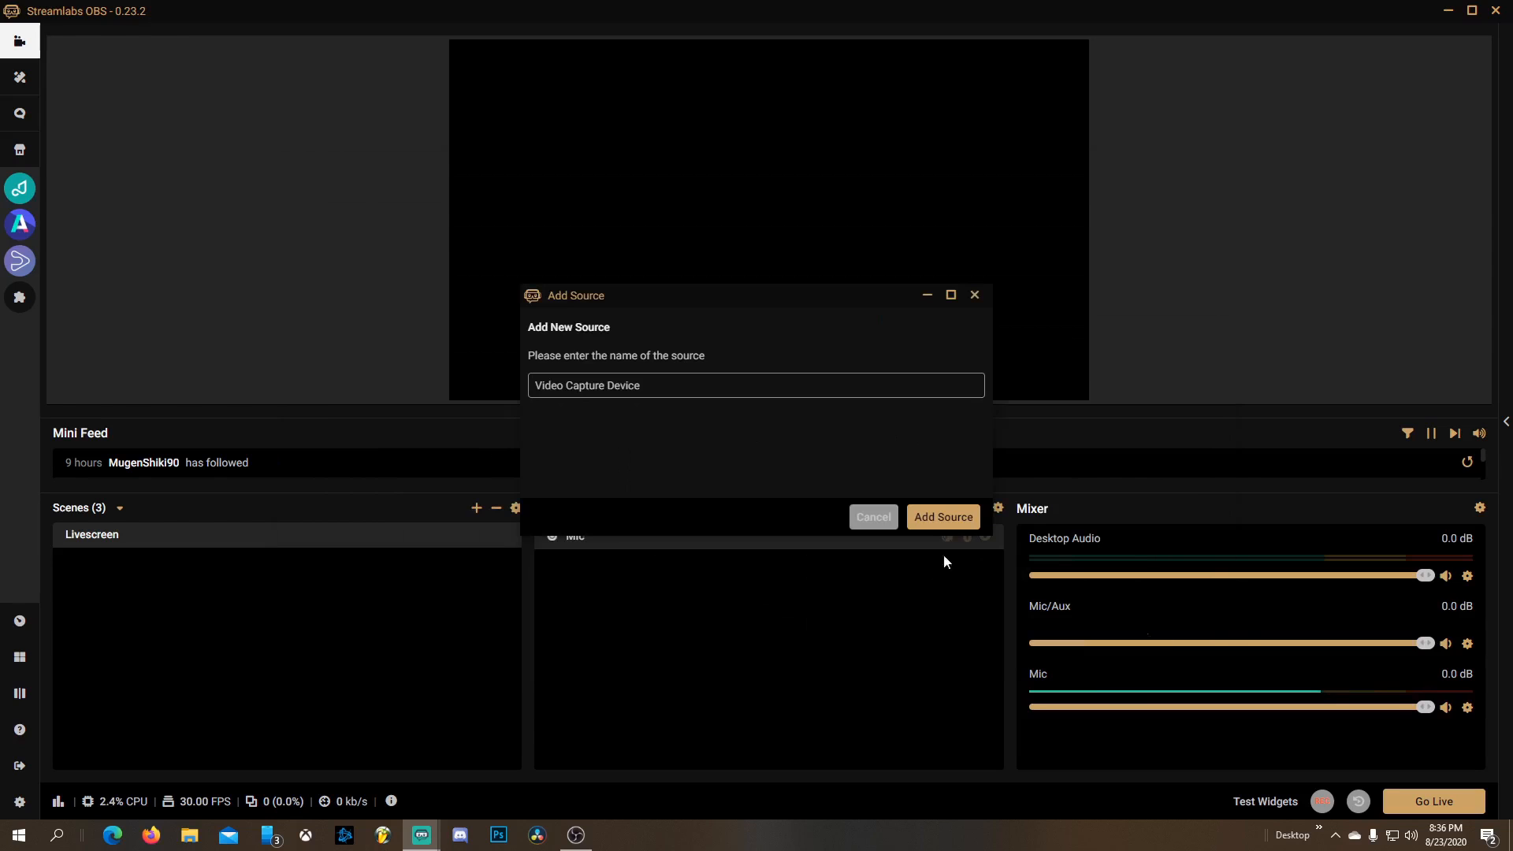
{"action": "left_click_drag", "start_coordinate": [647, 393], "coordinate": [399, 402]}
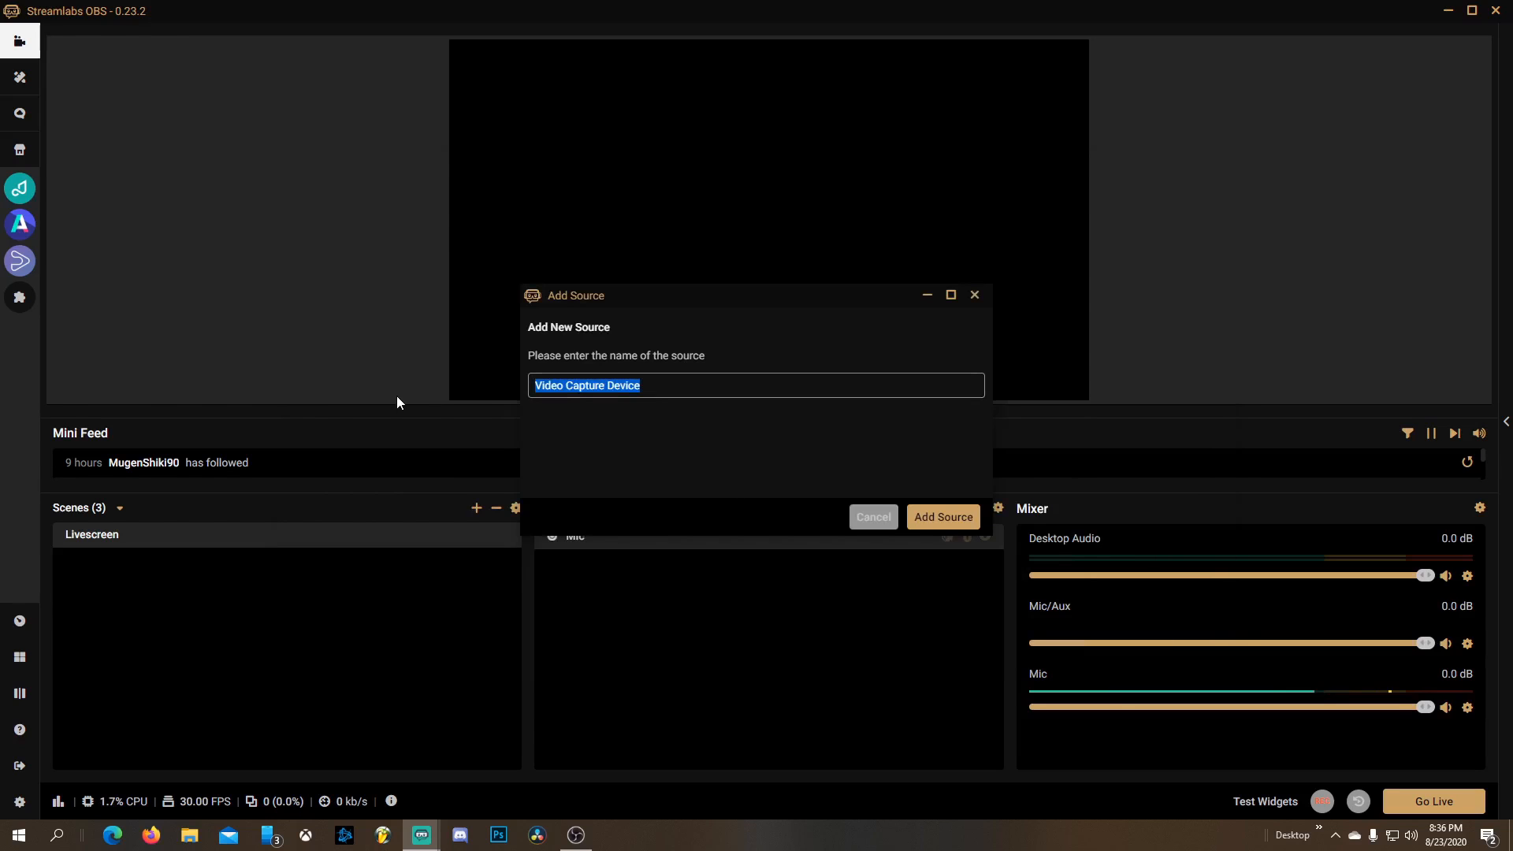
{"action": "type", "text": "Webca"}
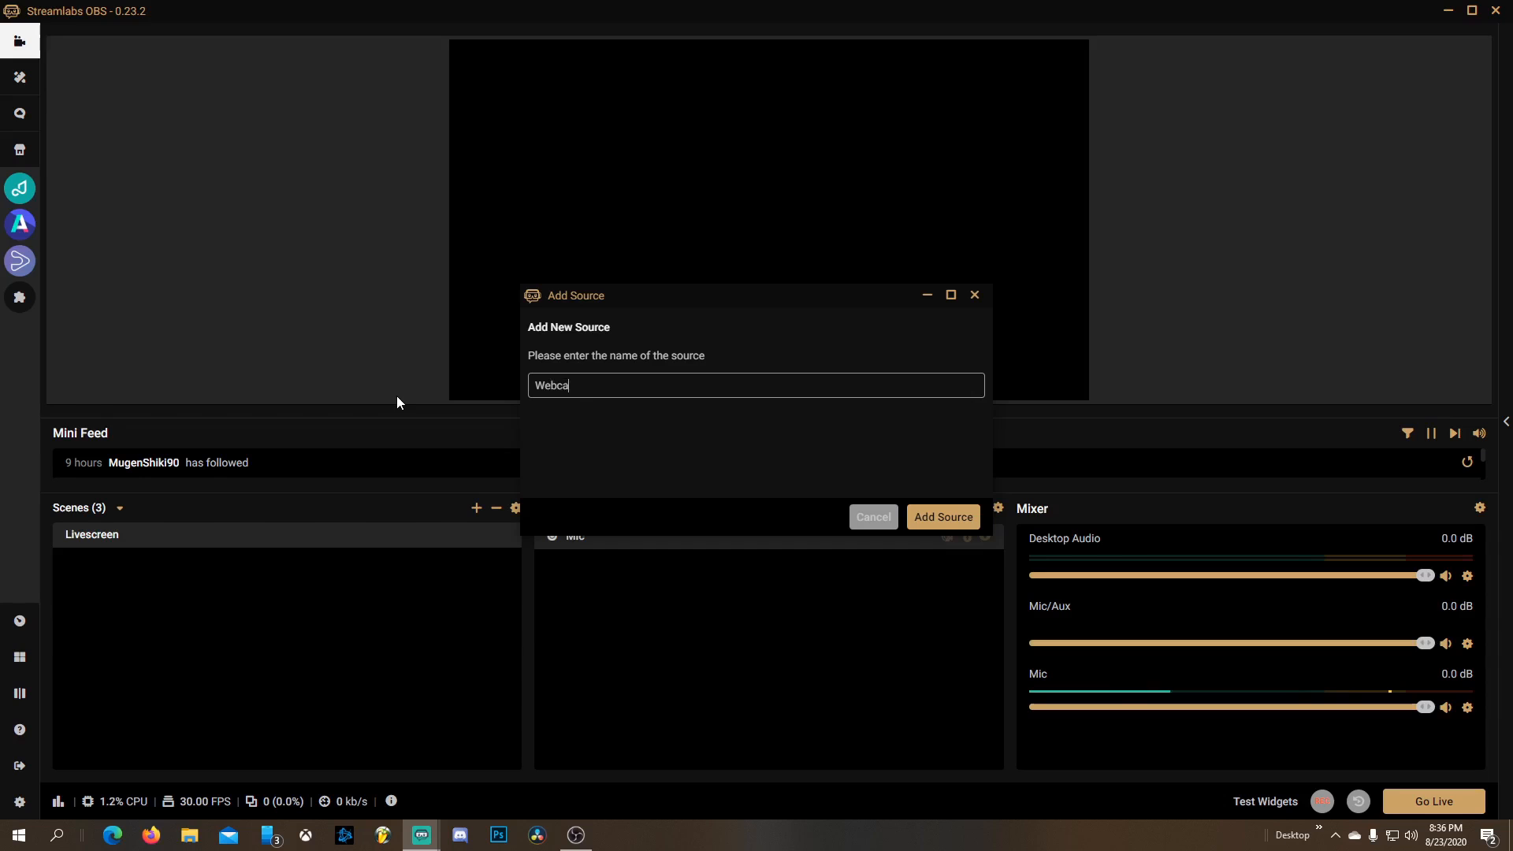
{"action": "type", "text": "m"}
{"action": "left_click", "coordinate": [943, 518]}
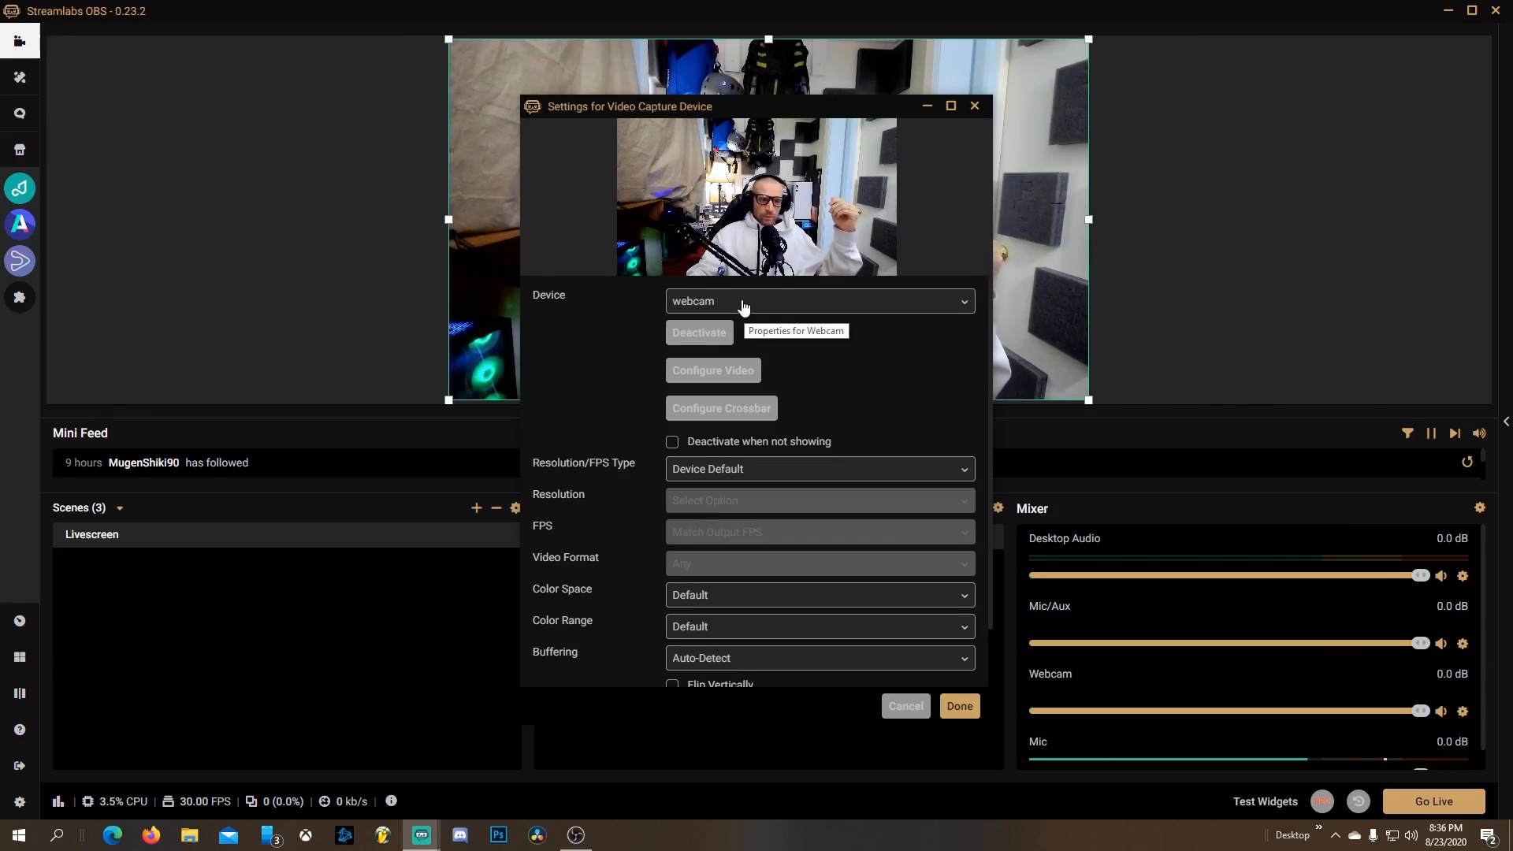
Select the webcam device, deactivate and reactivate it, and confirm the Webcam settings
{"action": "left_click", "coordinate": [741, 304]}
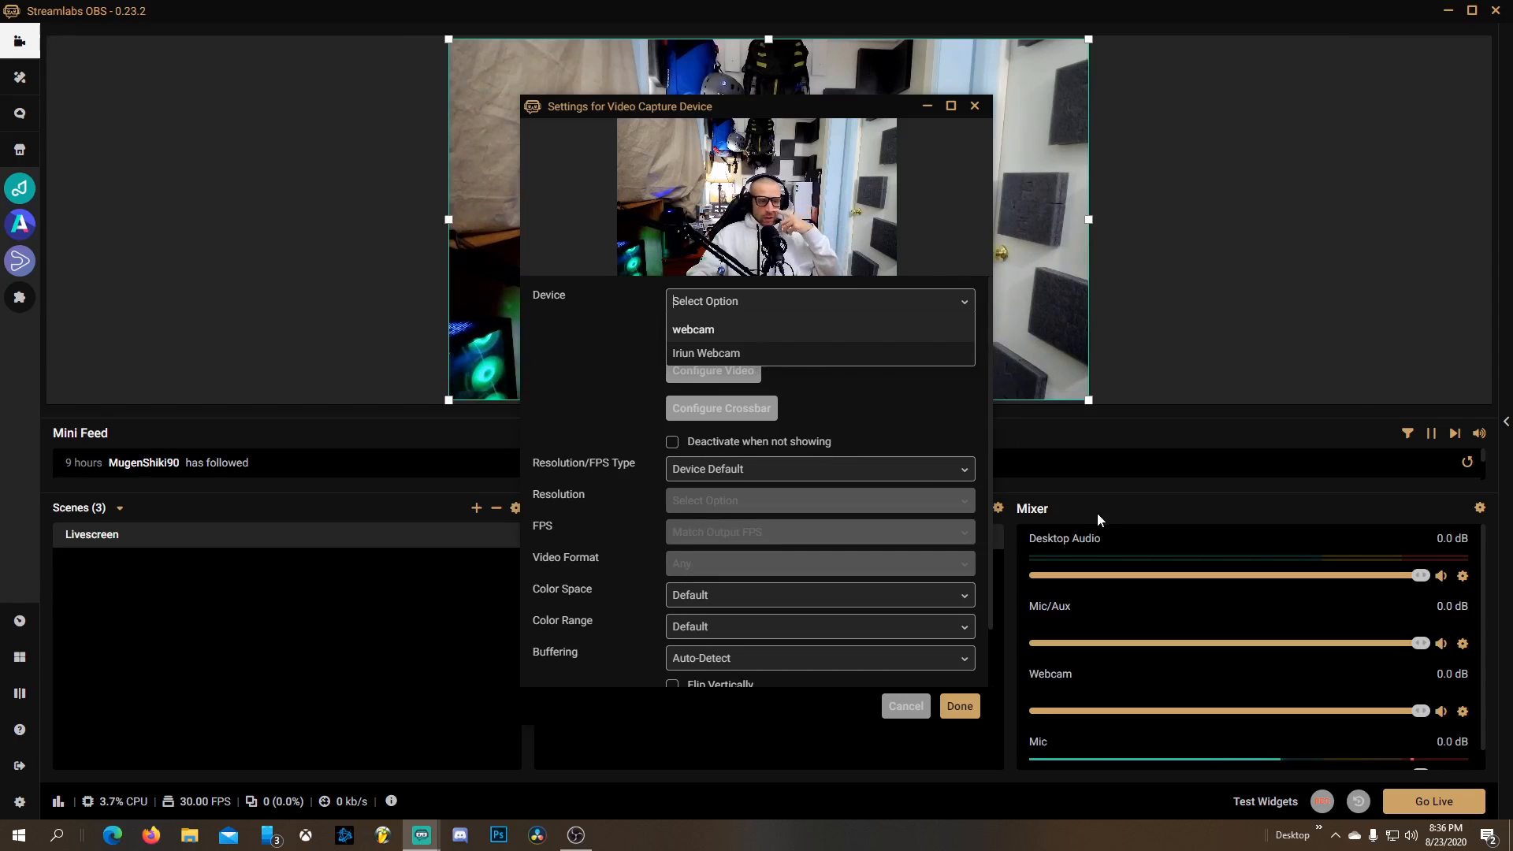
{"action": "left_click", "coordinate": [709, 336]}
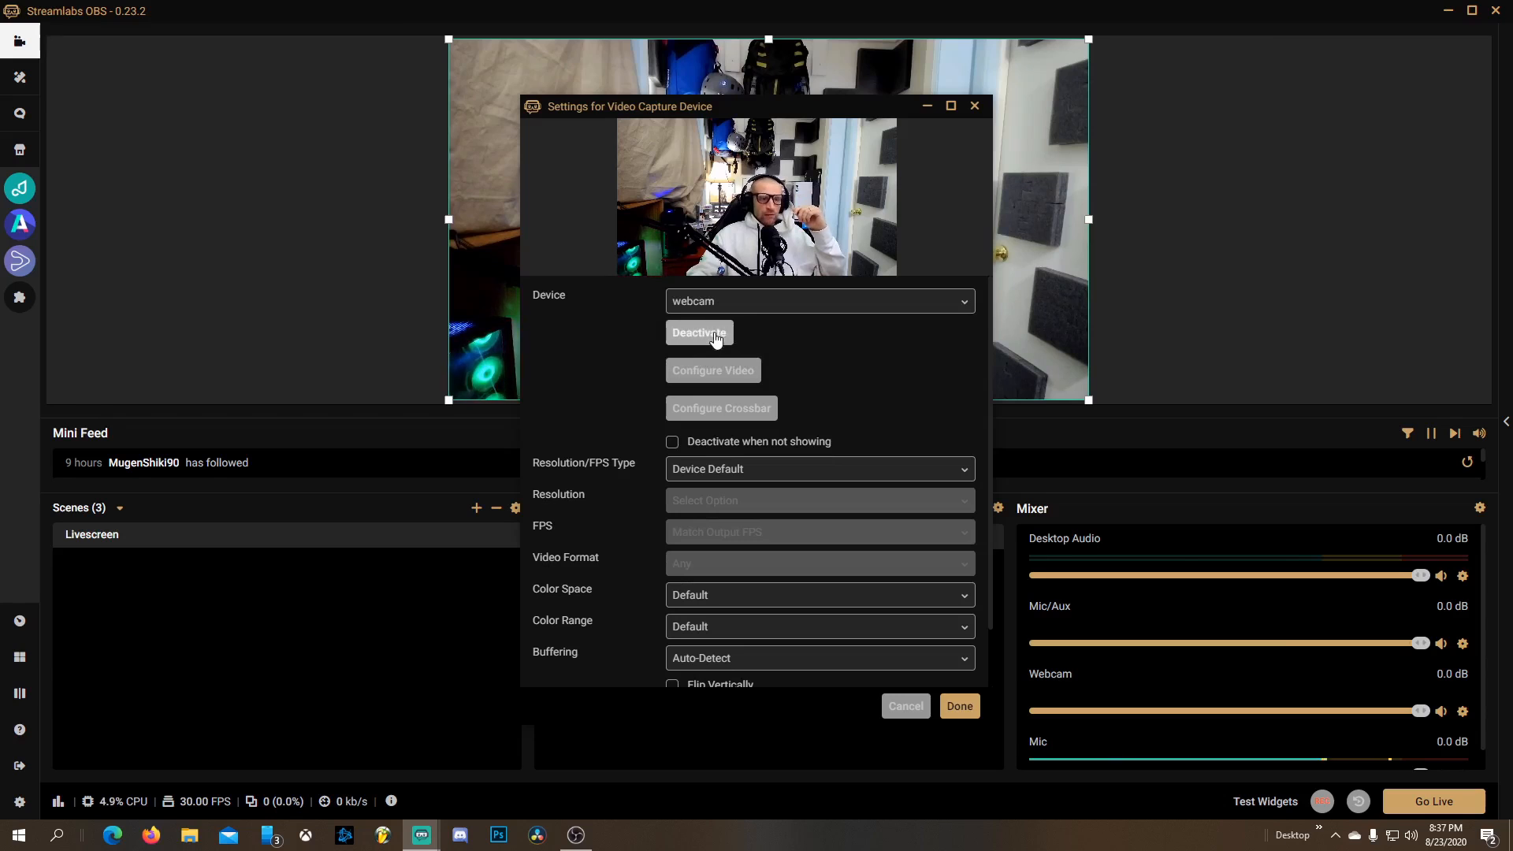
{"action": "left_click", "coordinate": [714, 338]}
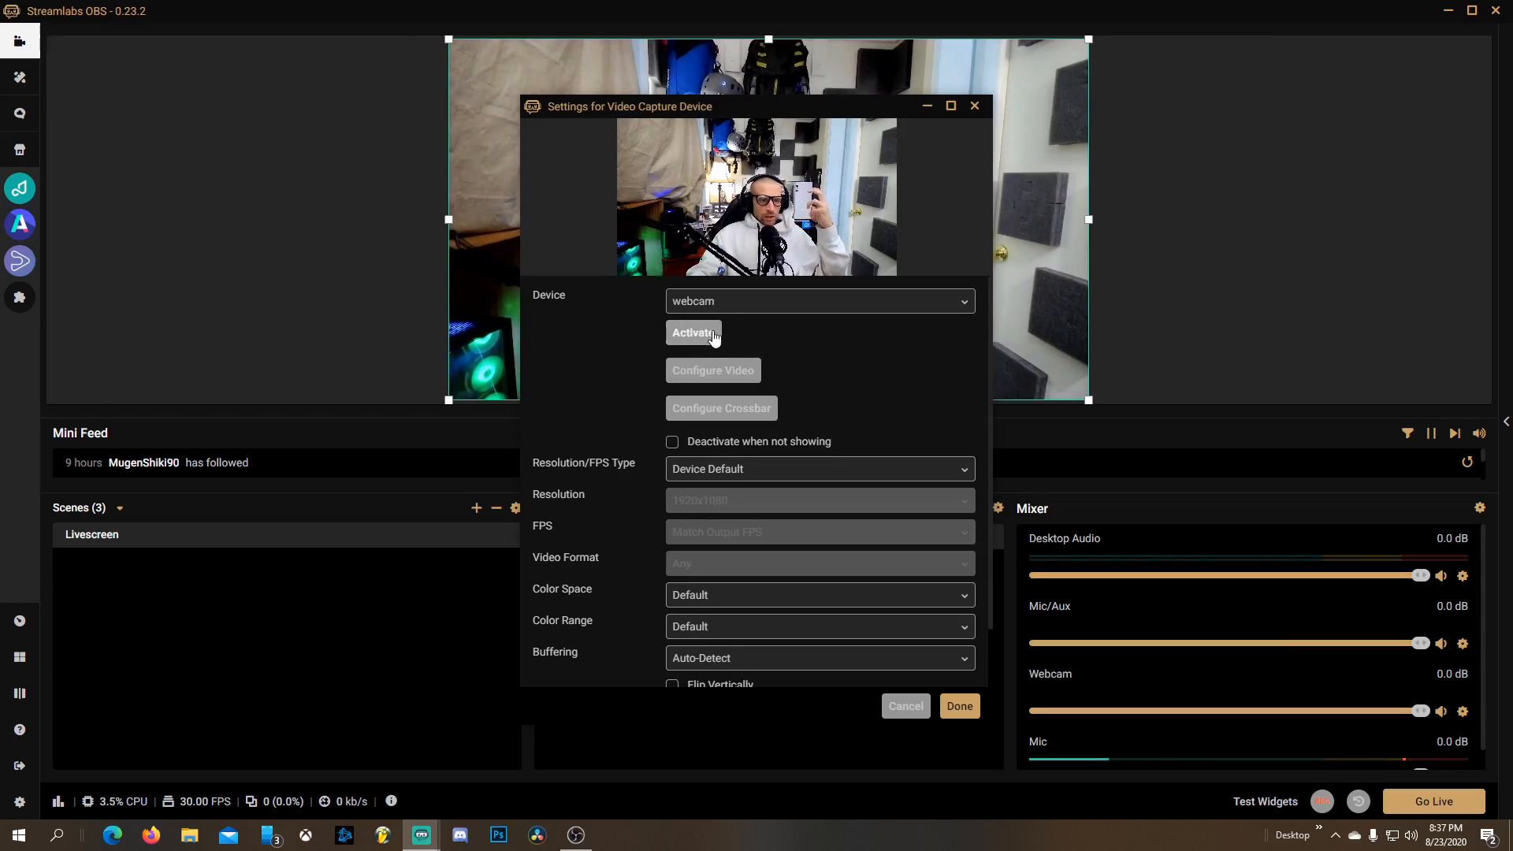
{"action": "left_click", "coordinate": [705, 337]}
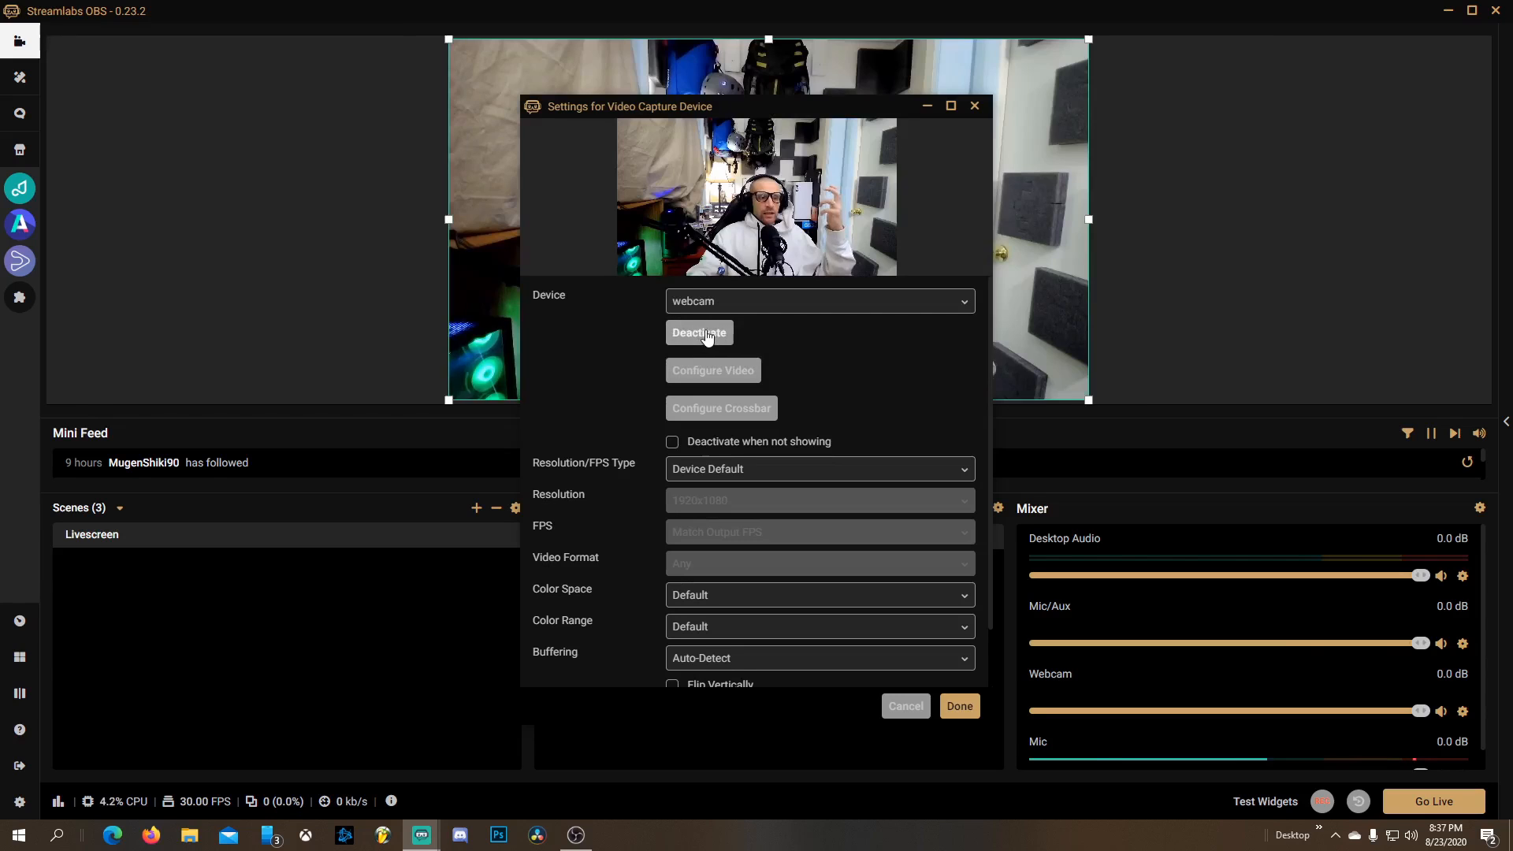
{"action": "left_click", "coordinate": [967, 707]}
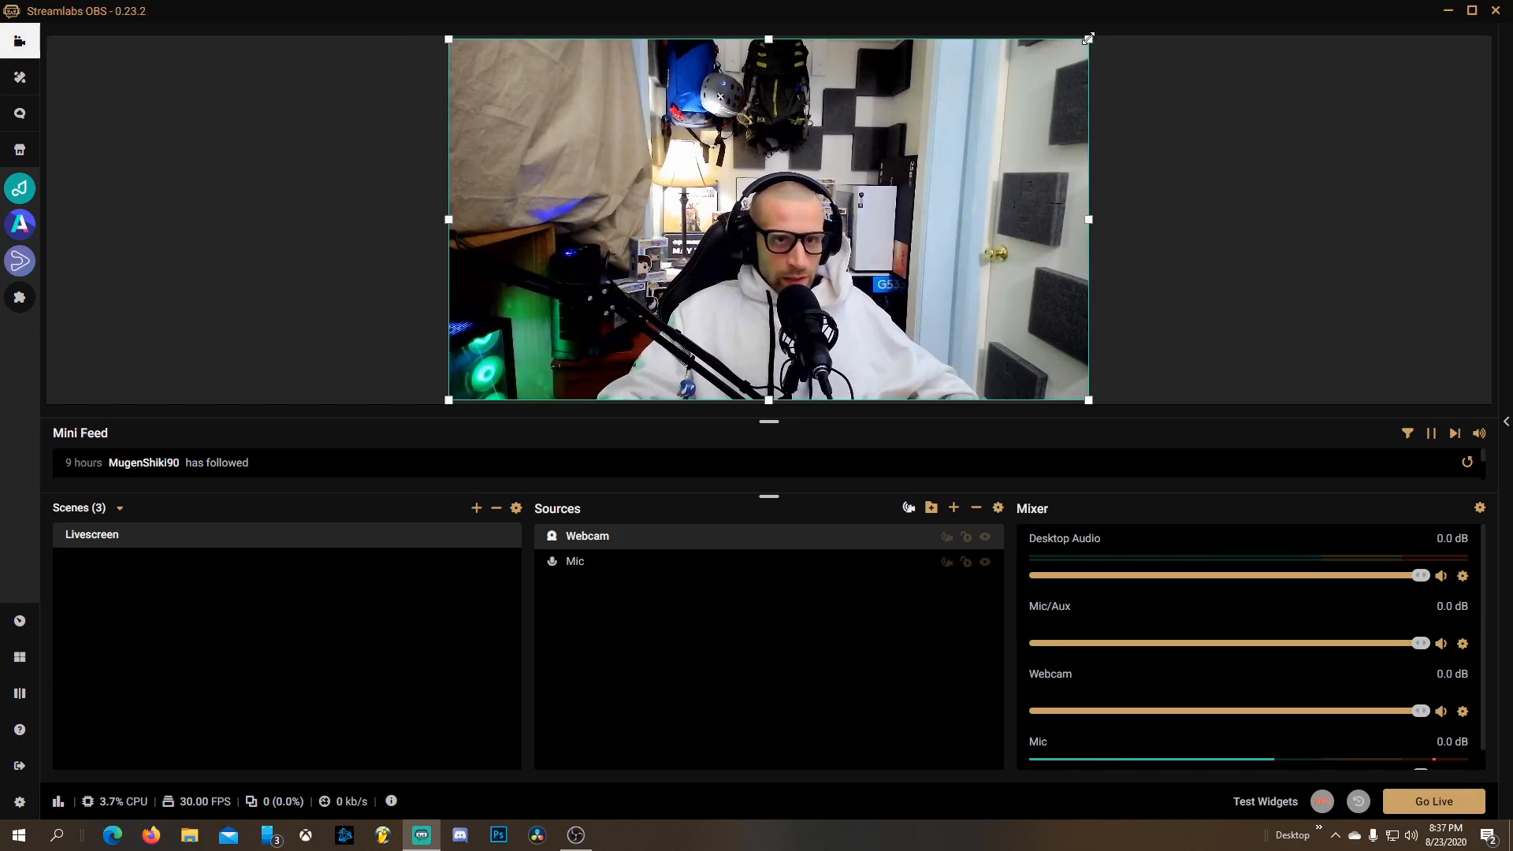
{"action": "left_click_drag", "start_coordinate": [1091, 39], "coordinate": [566, 314]}
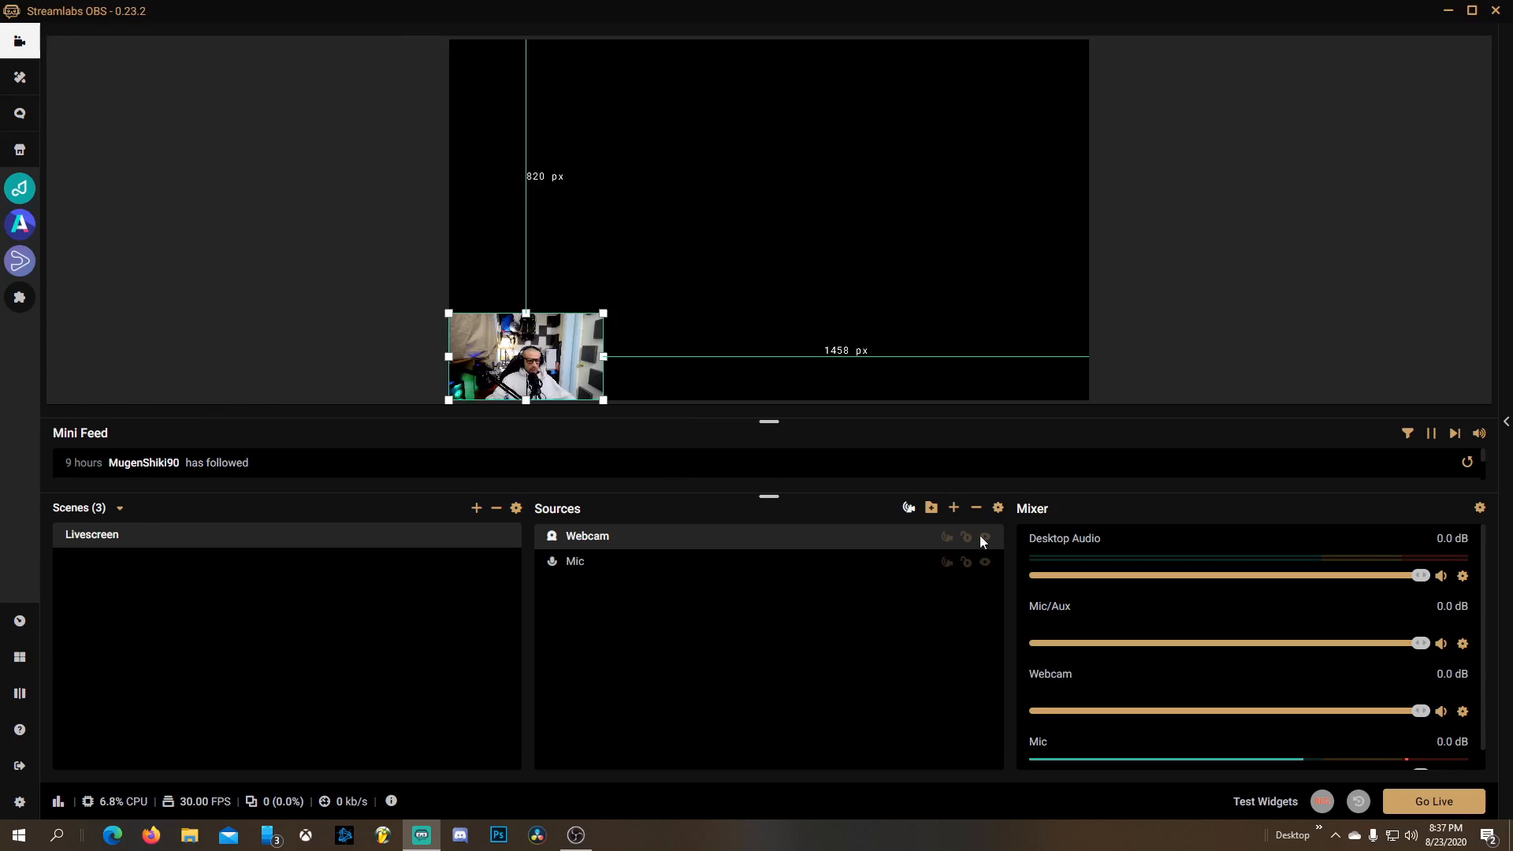
{"action": "left_click", "coordinate": [597, 566]}
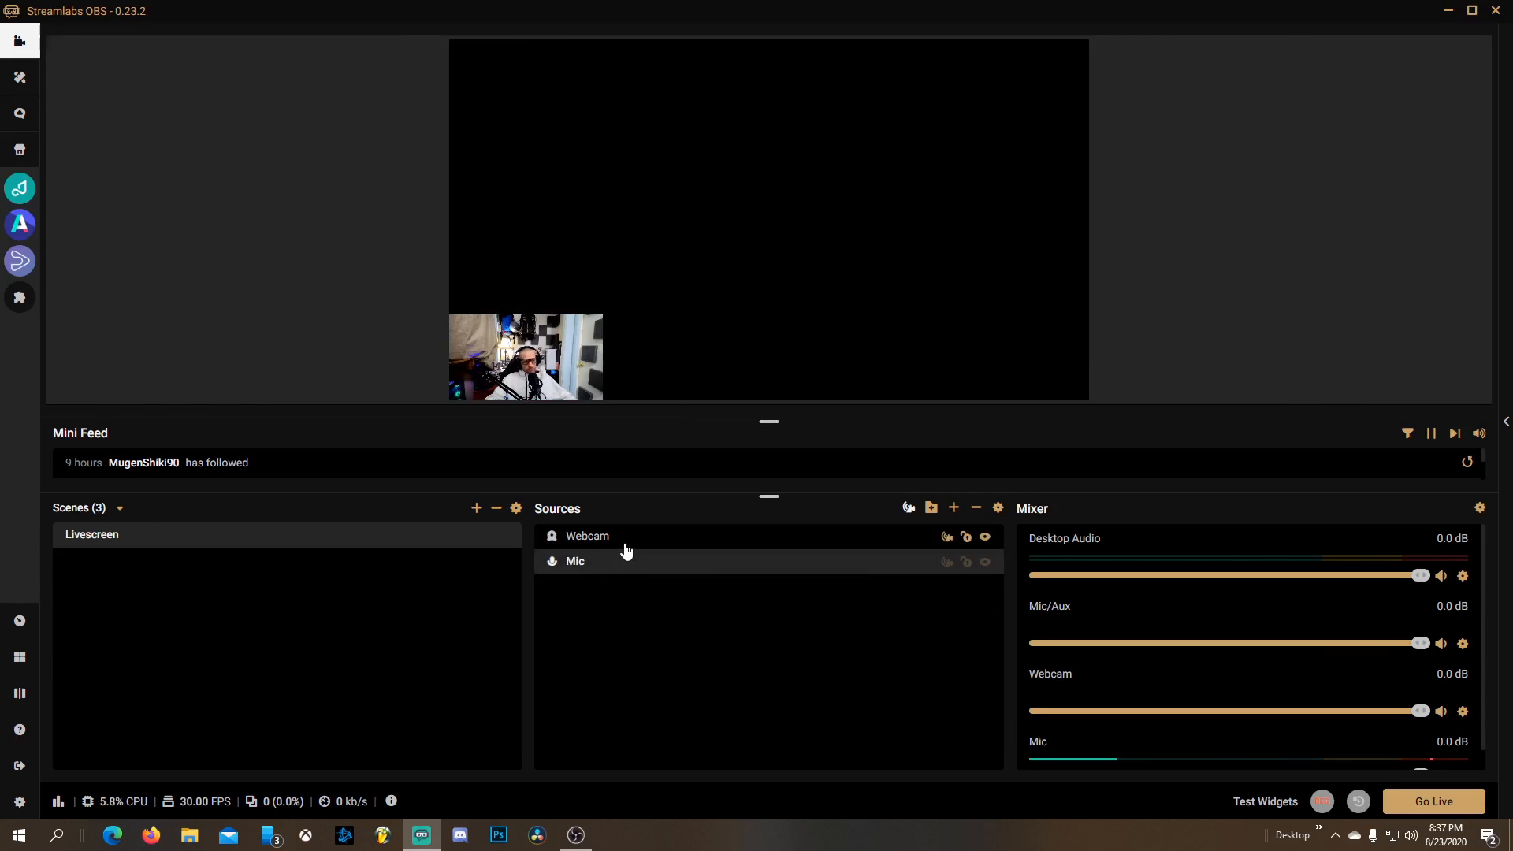
{"action": "left_click", "coordinate": [627, 548]}
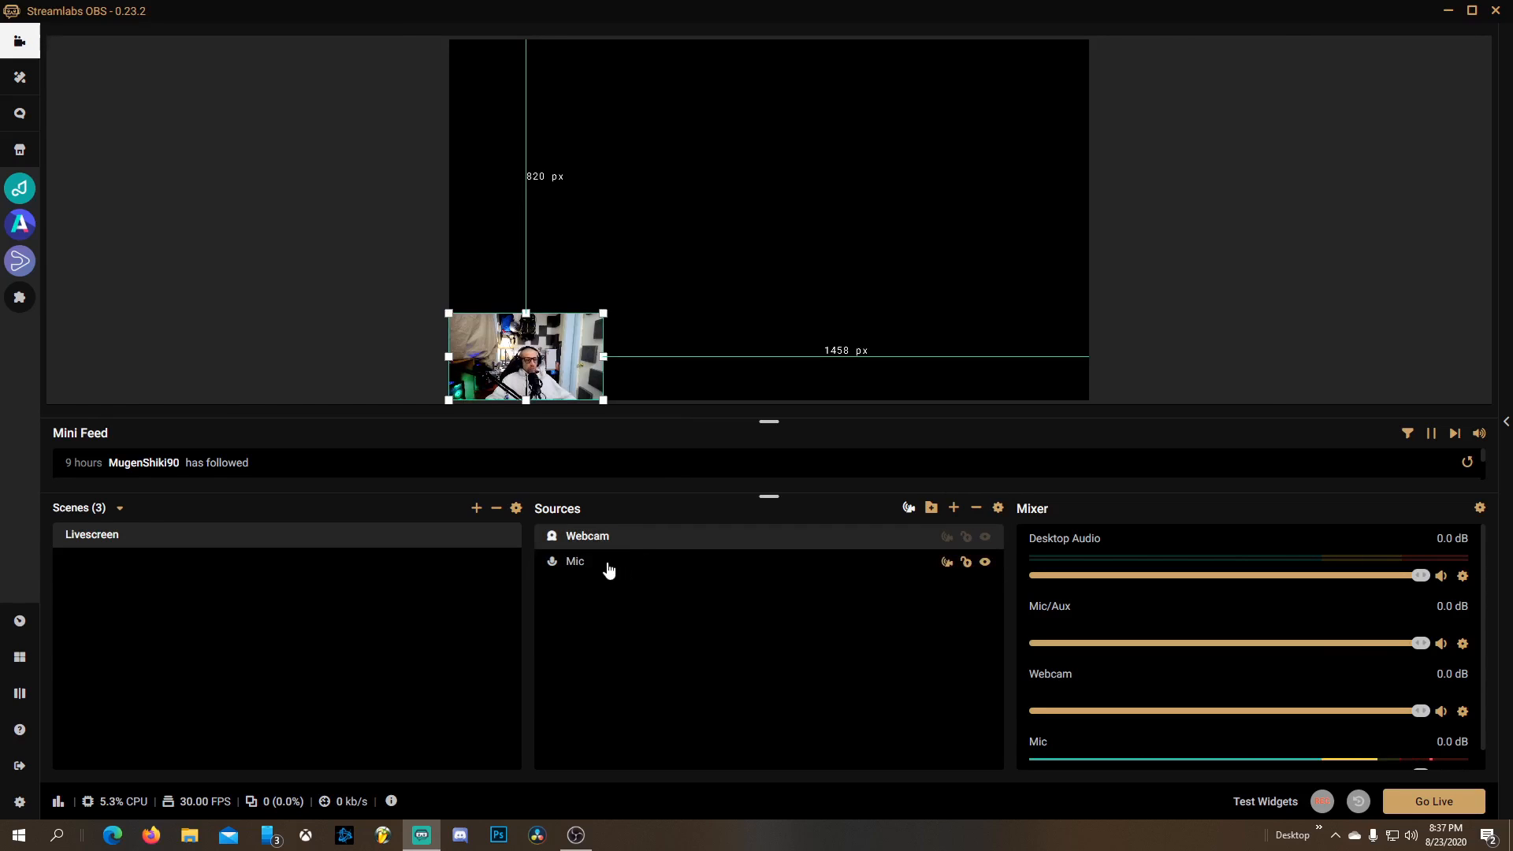
{"action": "left_click", "coordinate": [610, 568]}
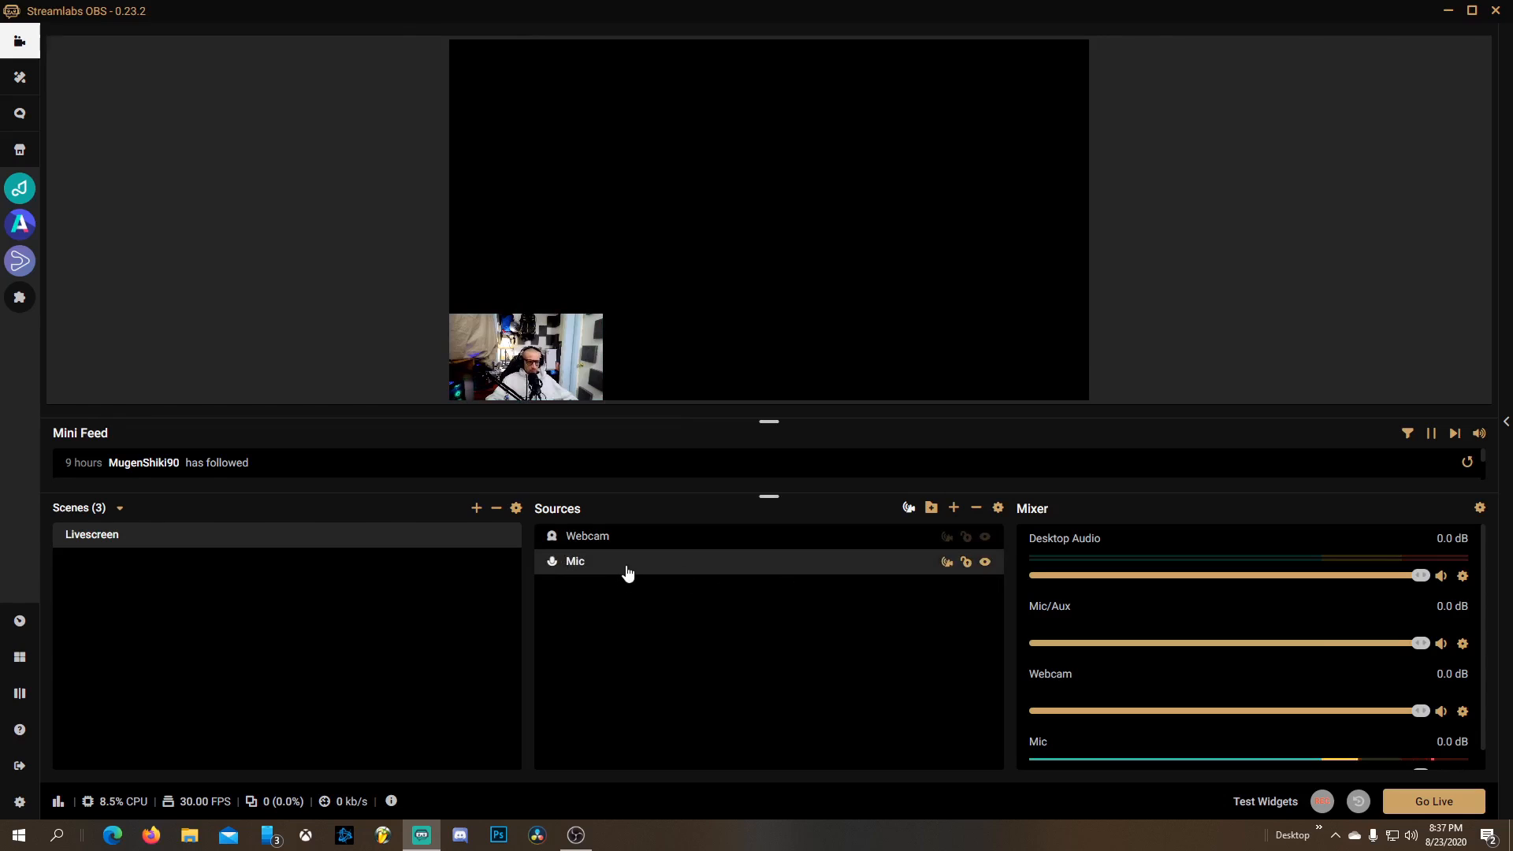
{"action": "mouse_move", "coordinate": [626, 568]}
{"action": "left_mouse_down"}
{"action": "mouse_move", "coordinate": [618, 541]}
{"action": "mouse_move", "coordinate": [616, 569]}
{"action": "left_mouse_up"}
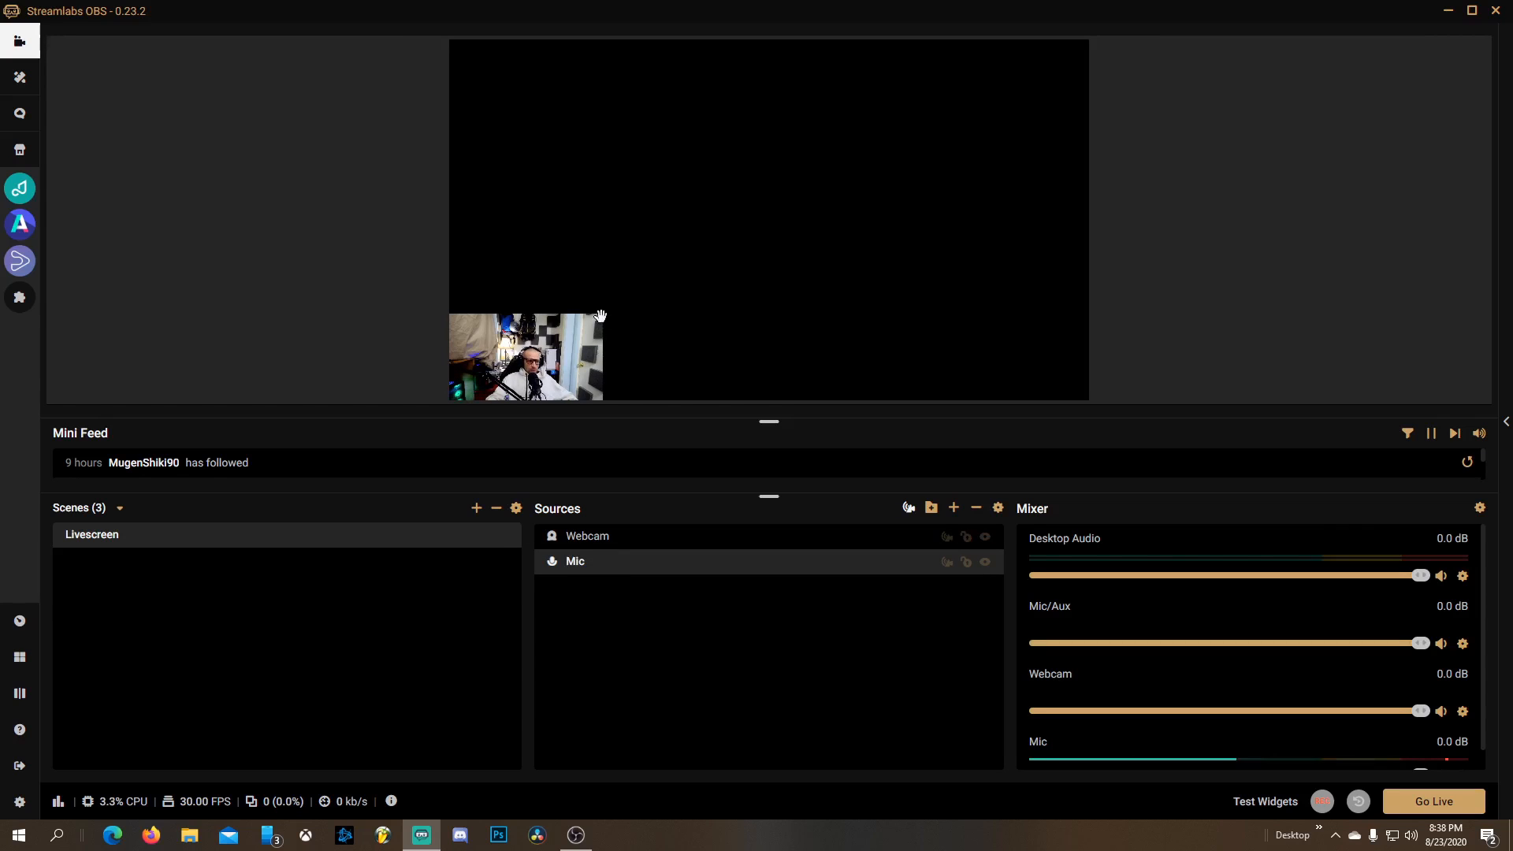
{"action": "left_click", "coordinate": [600, 315]}
{"action": "left_click_drag", "start_coordinate": [604, 313], "coordinate": [1091, 101]}
{"action": "left_click", "coordinate": [599, 569]}
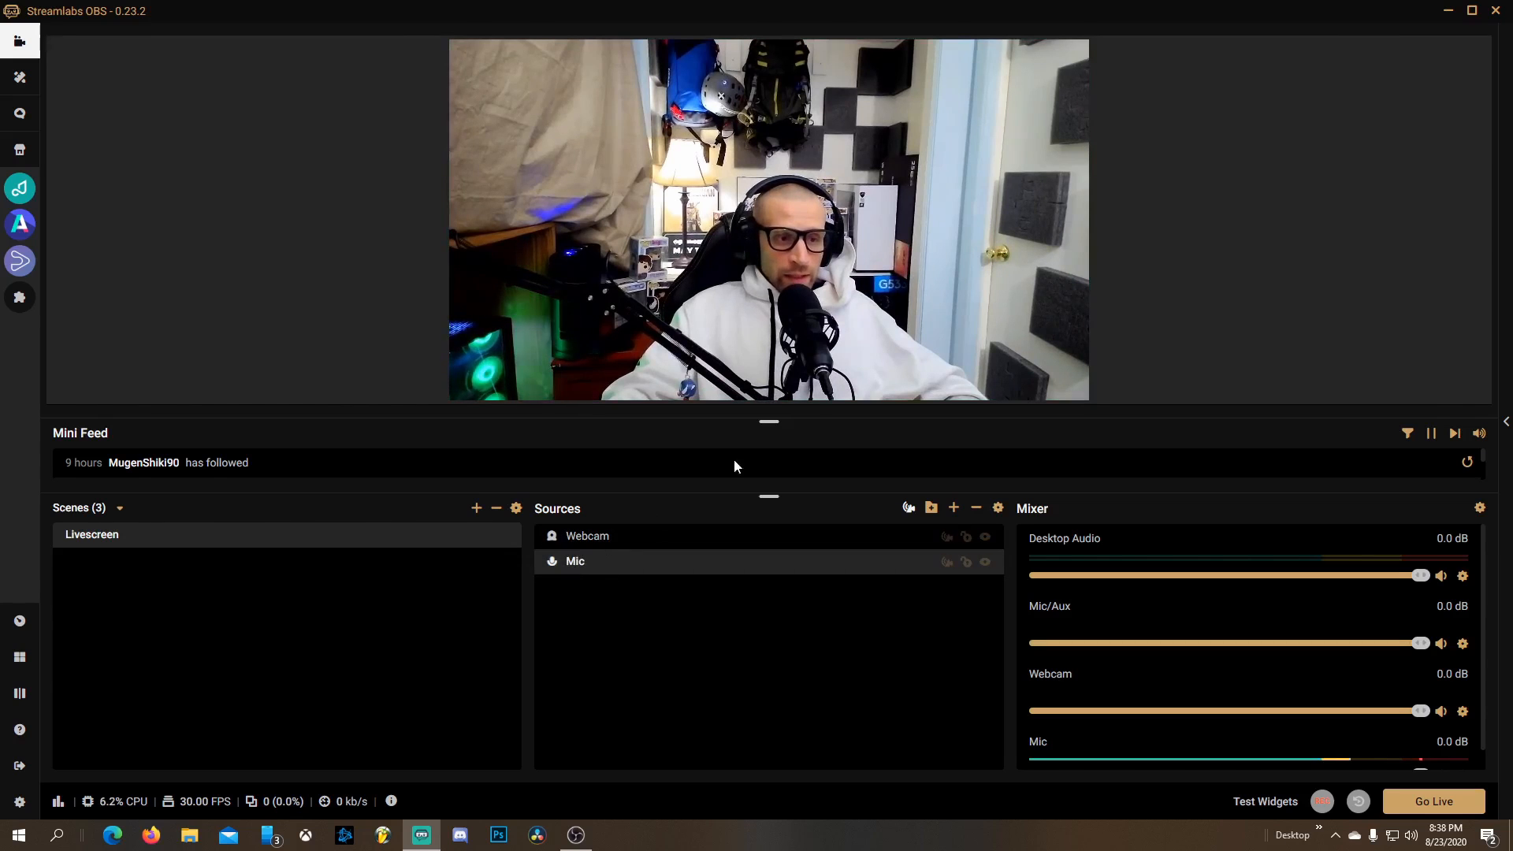
Resize the webcam into a small overlay, about a quarter of the canvas width, in the bottom-left corner
{"action": "left_click", "coordinate": [1086, 55]}
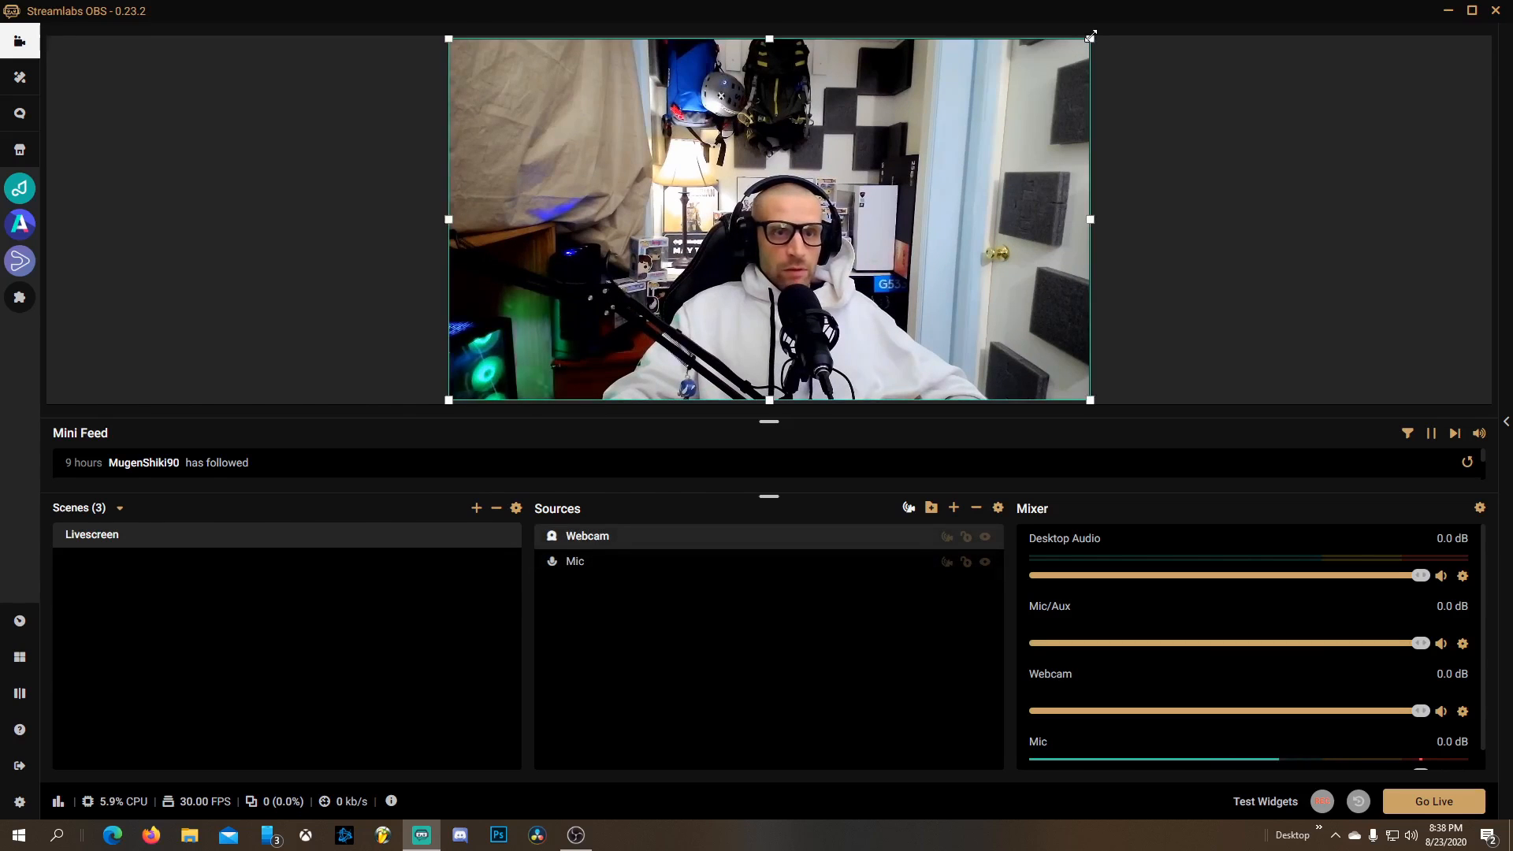
{"action": "left_click_drag", "start_coordinate": [1092, 35], "coordinate": [606, 316]}
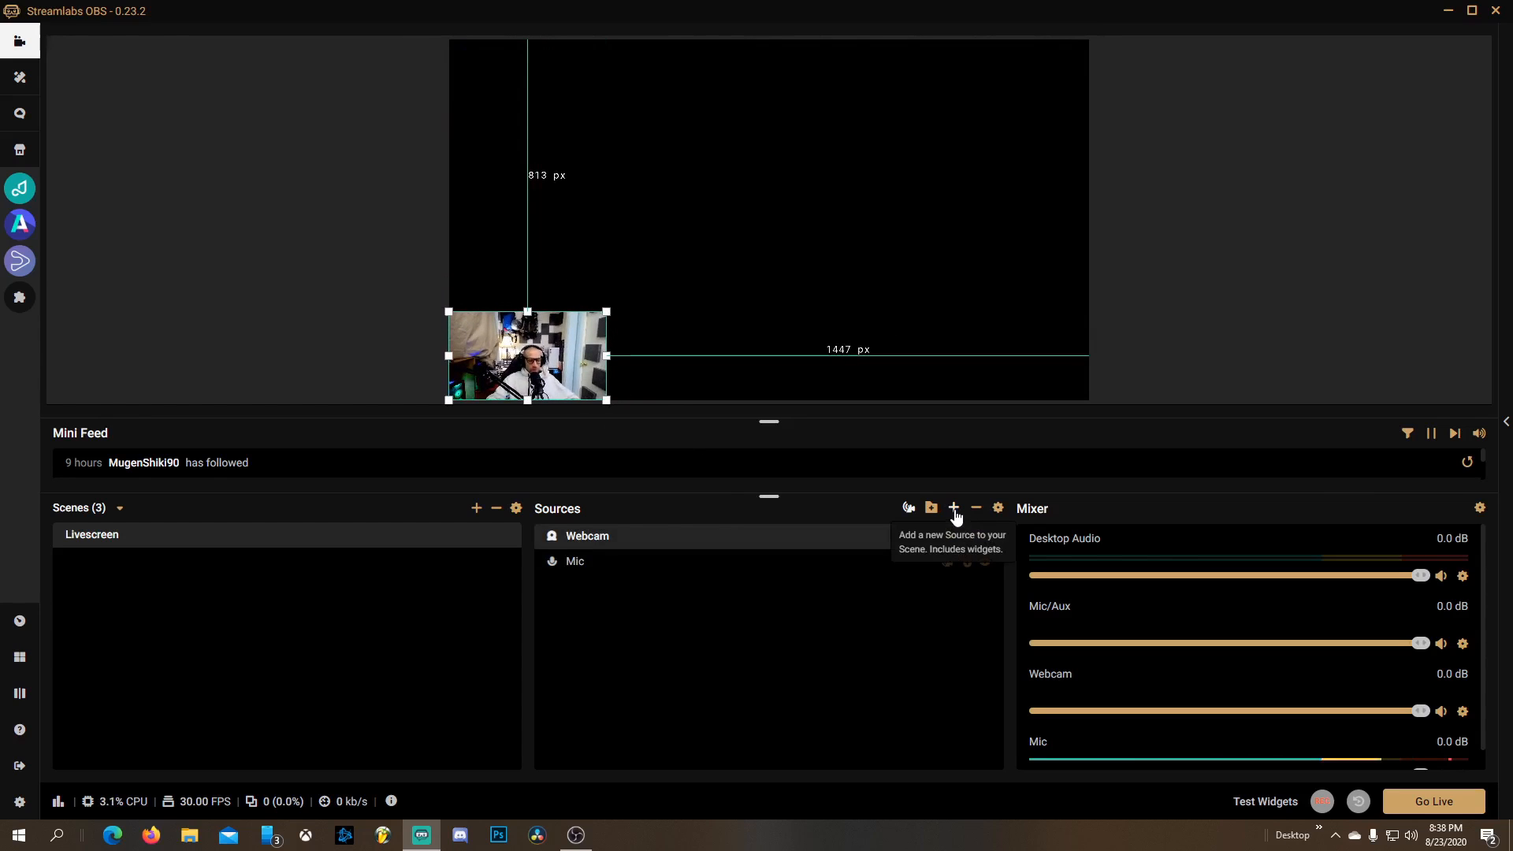
Add a Game Capture source with its default name and settings
{"action": "left_click", "coordinate": [954, 509]}
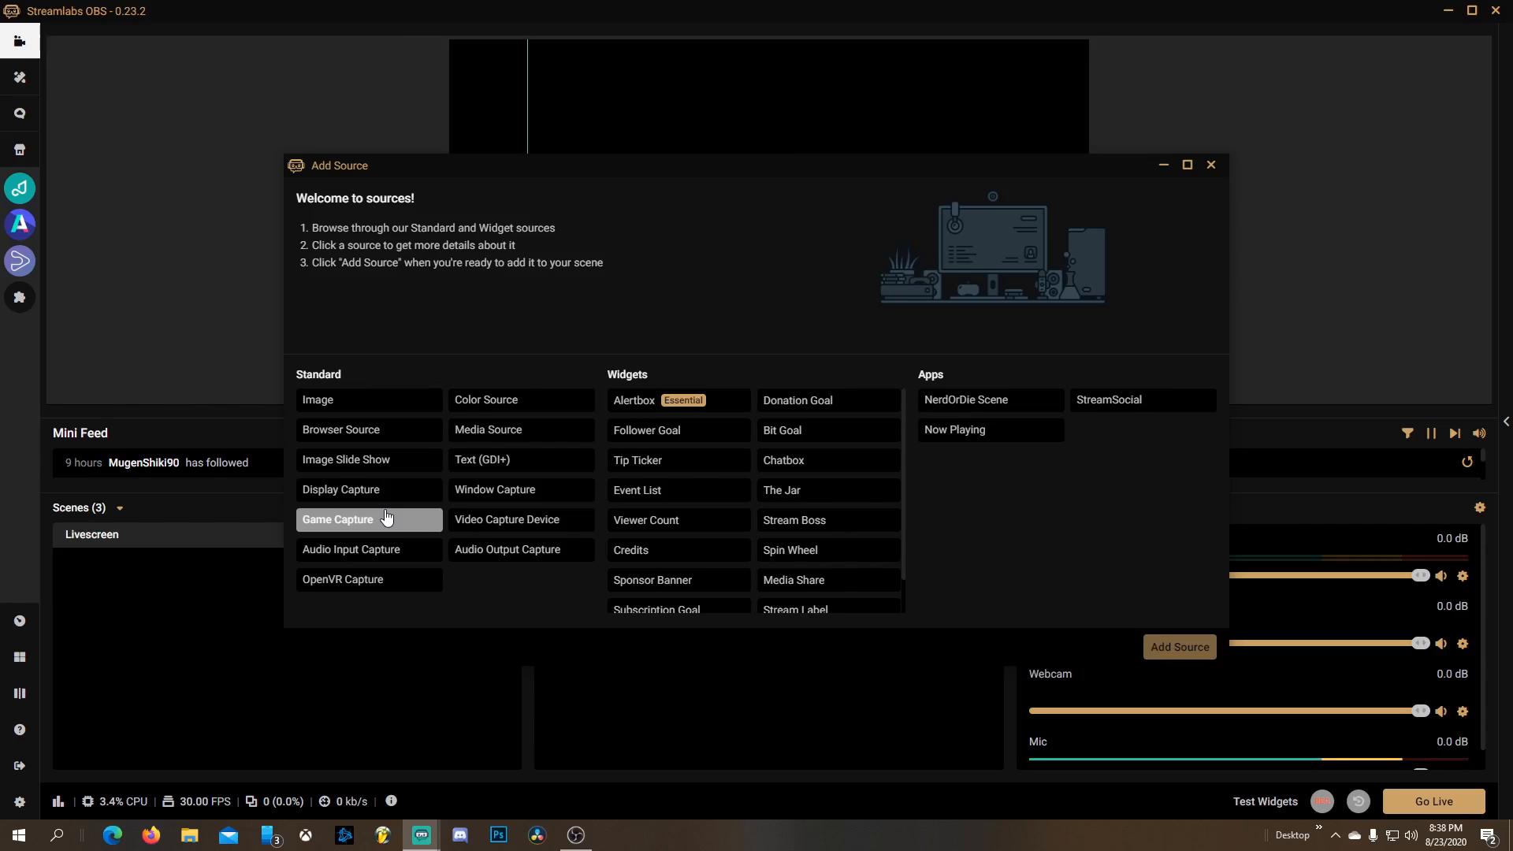
{"action": "left_click", "coordinate": [386, 518]}
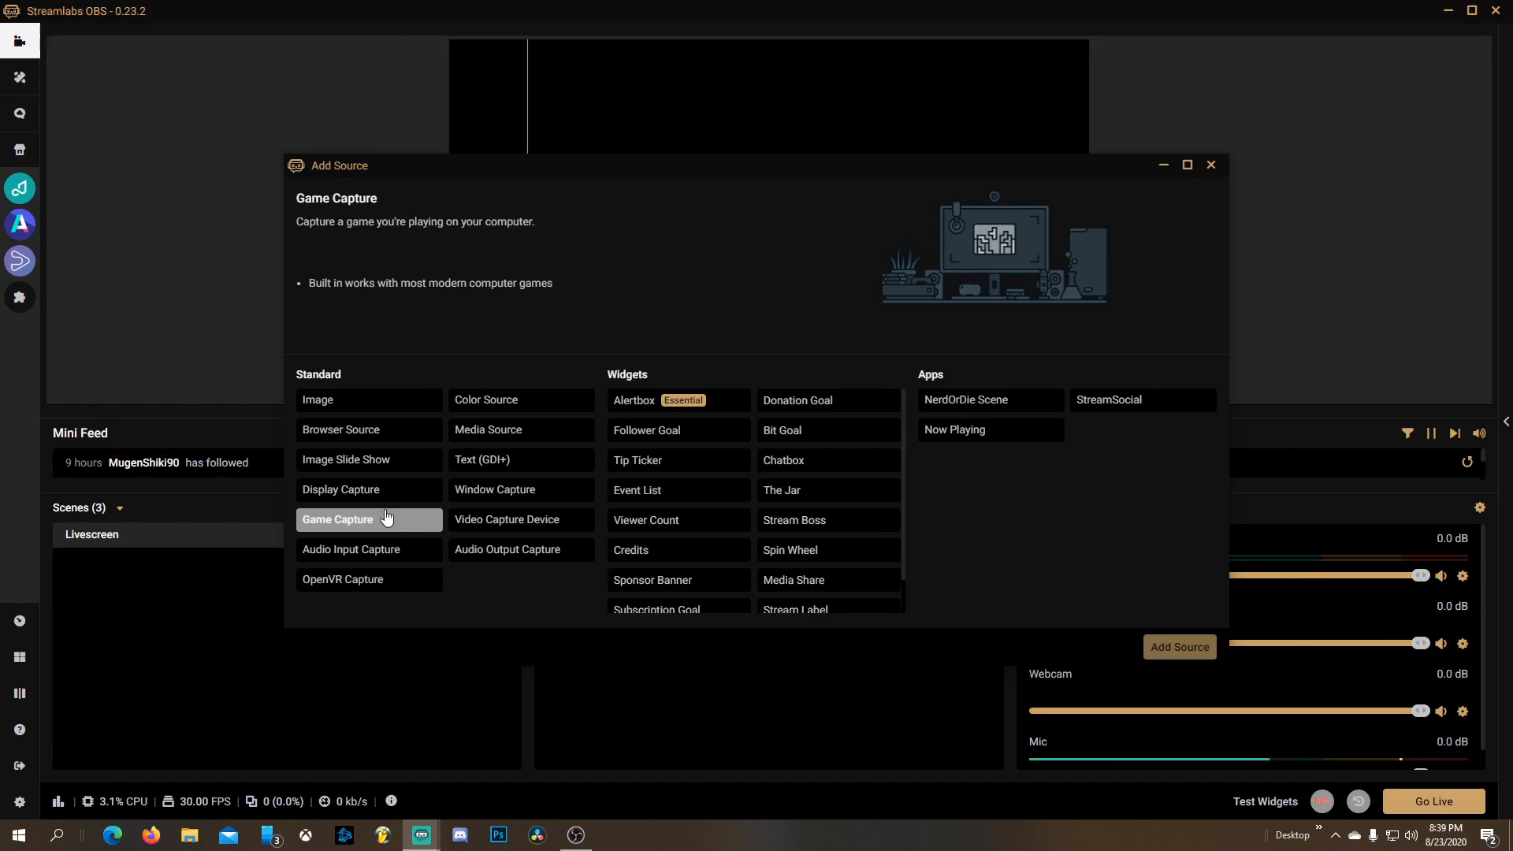
{"action": "left_click", "coordinate": [1178, 646]}
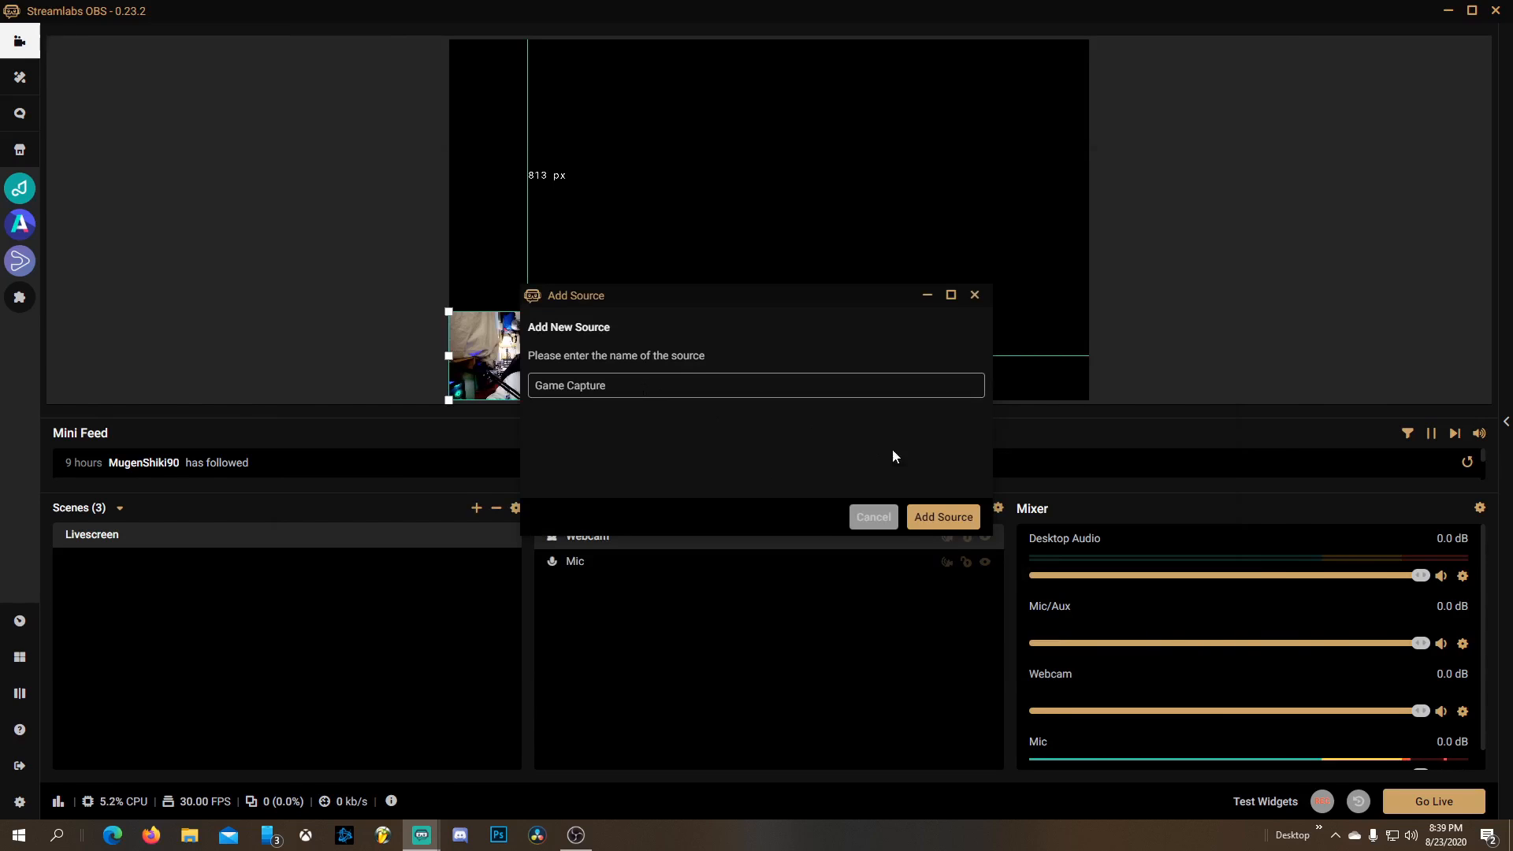
{"action": "left_click", "coordinate": [945, 520]}
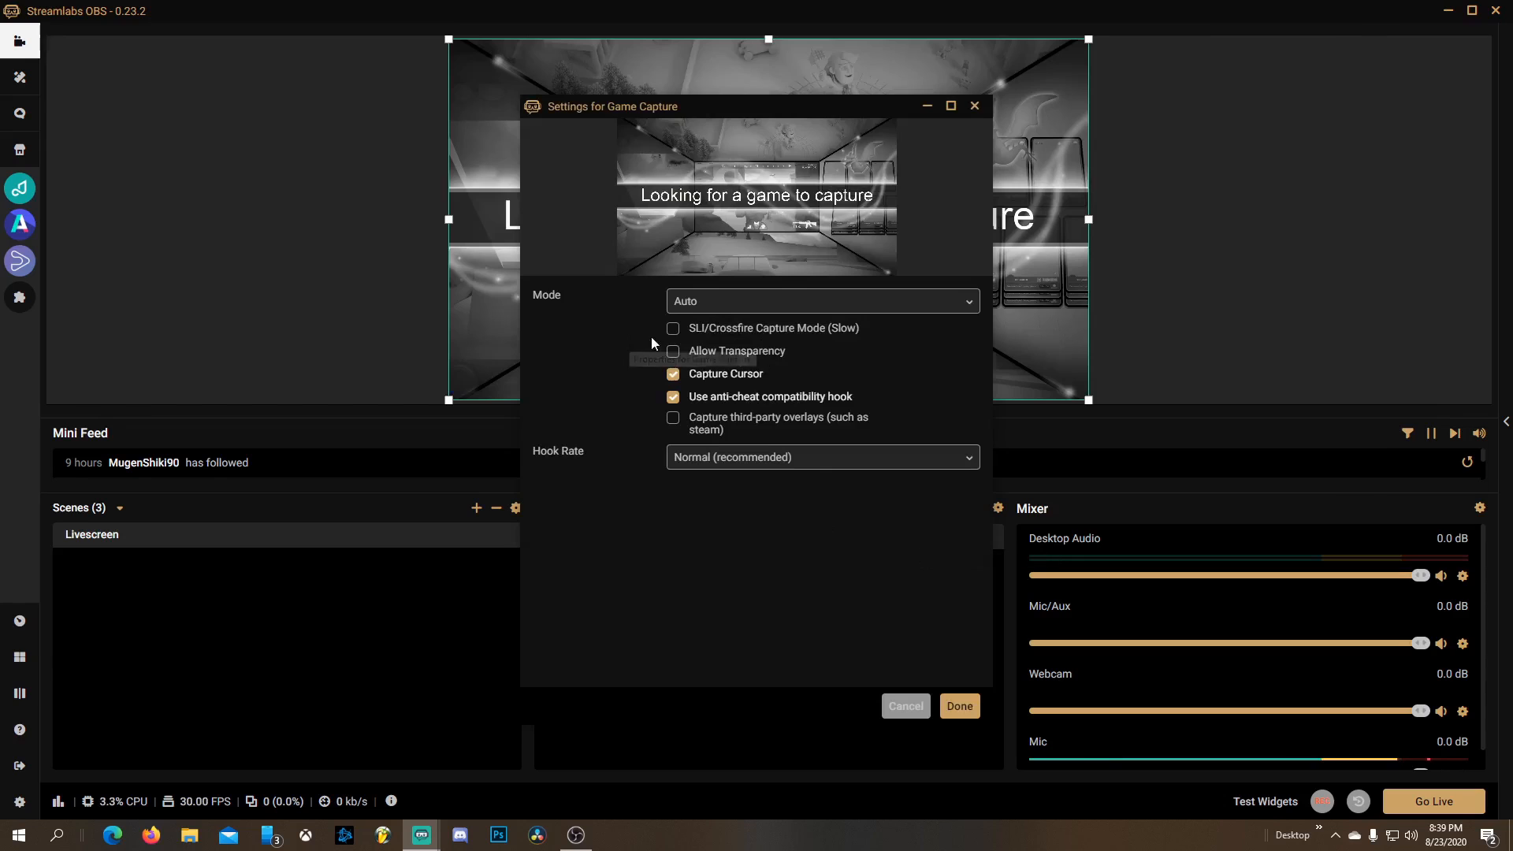
{"action": "left_click", "coordinate": [959, 709]}
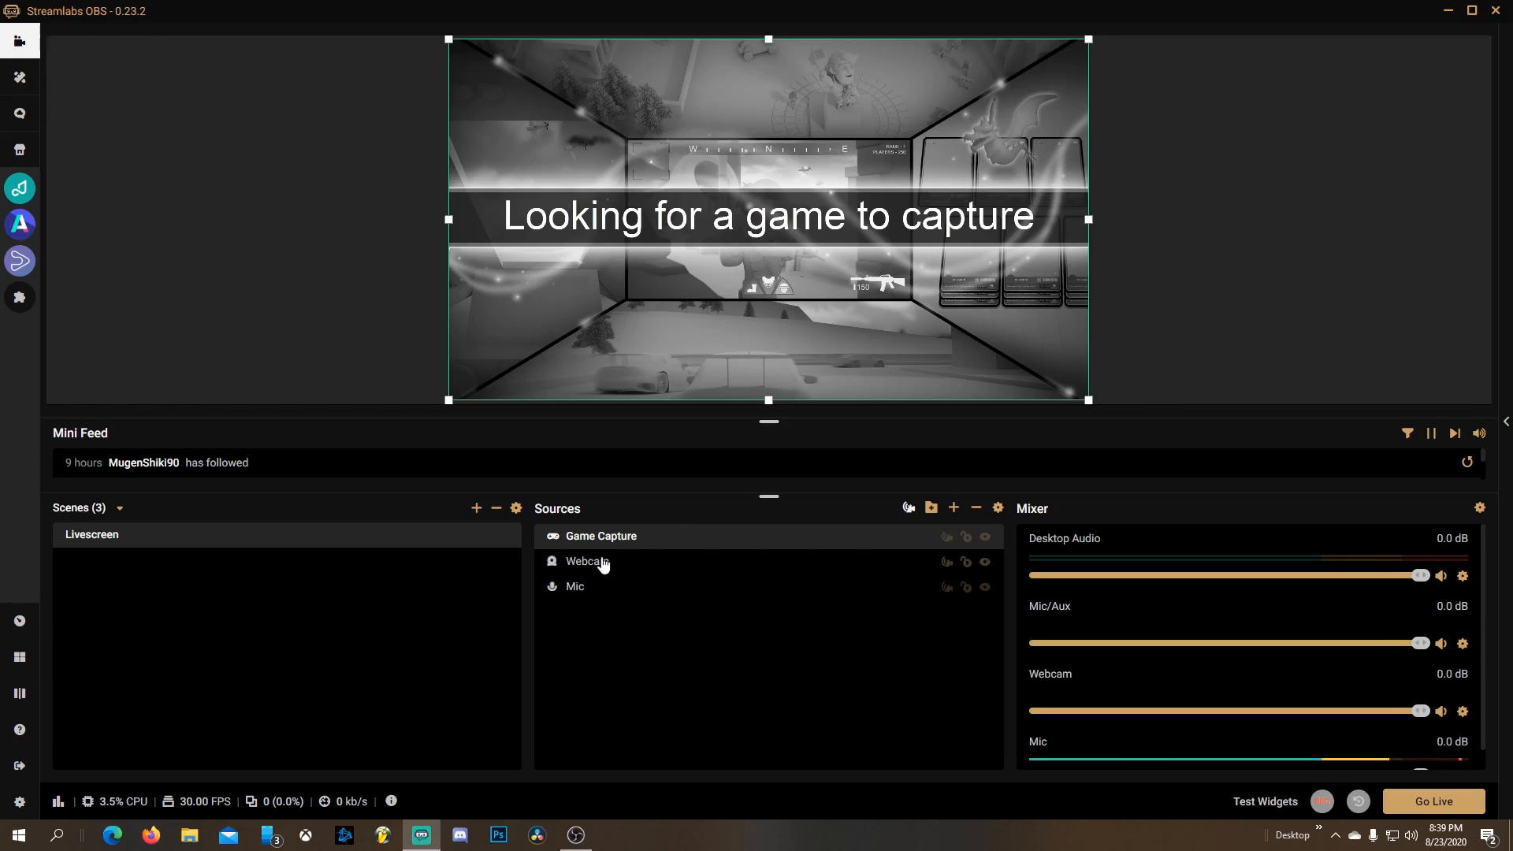
Move the Webcam source above Game Capture in the source order so it shows on top
{"action": "left_click", "coordinate": [623, 570]}
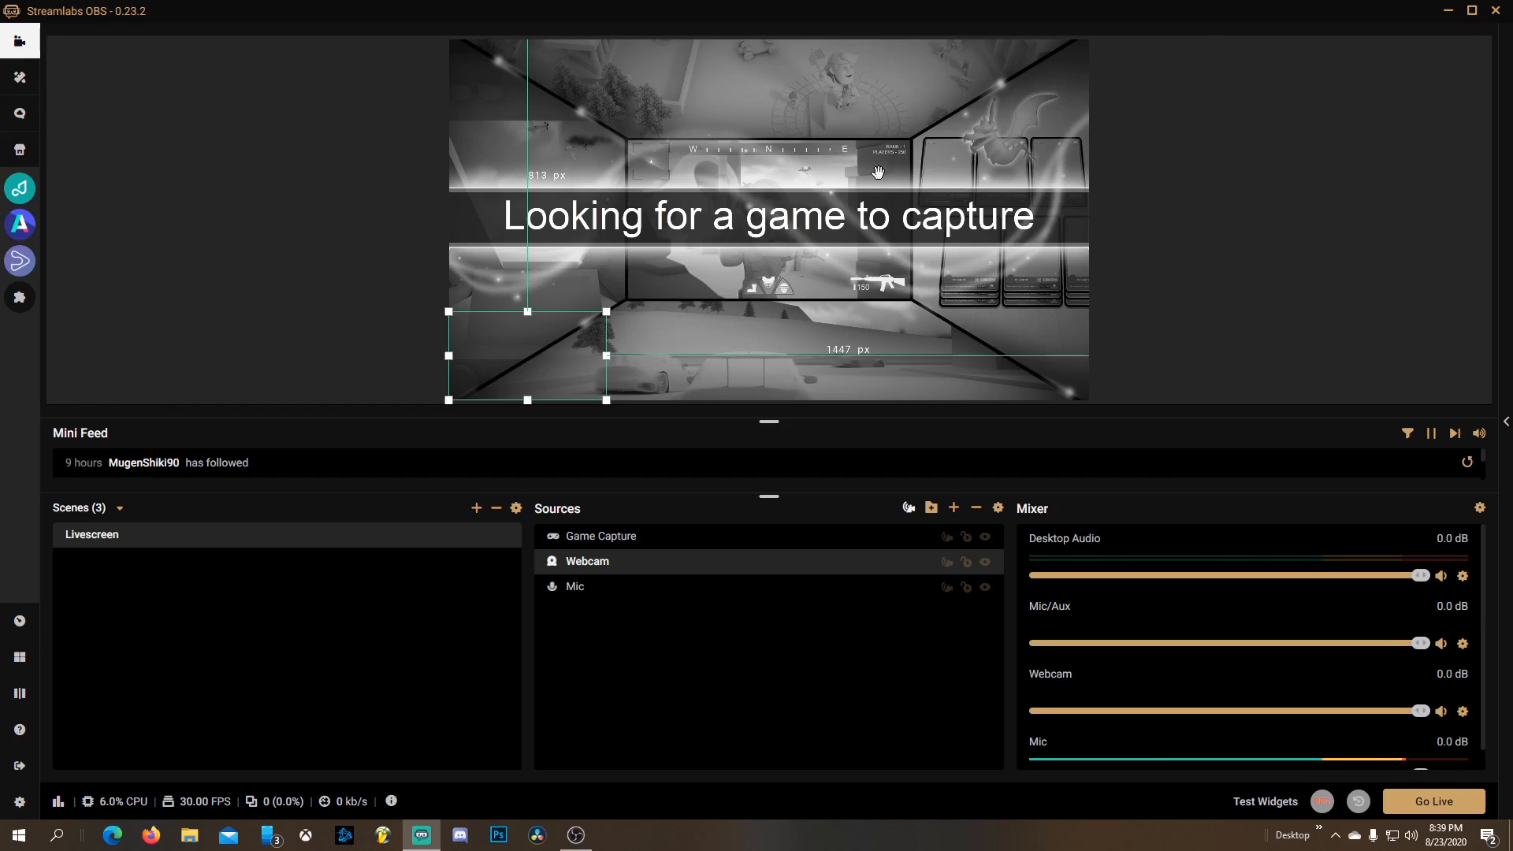
{"action": "mouse_move", "coordinate": [638, 558]}
{"action": "left_mouse_down"}
{"action": "mouse_move", "coordinate": [642, 572]}
{"action": "mouse_move", "coordinate": [646, 537]}
{"action": "left_mouse_up"}
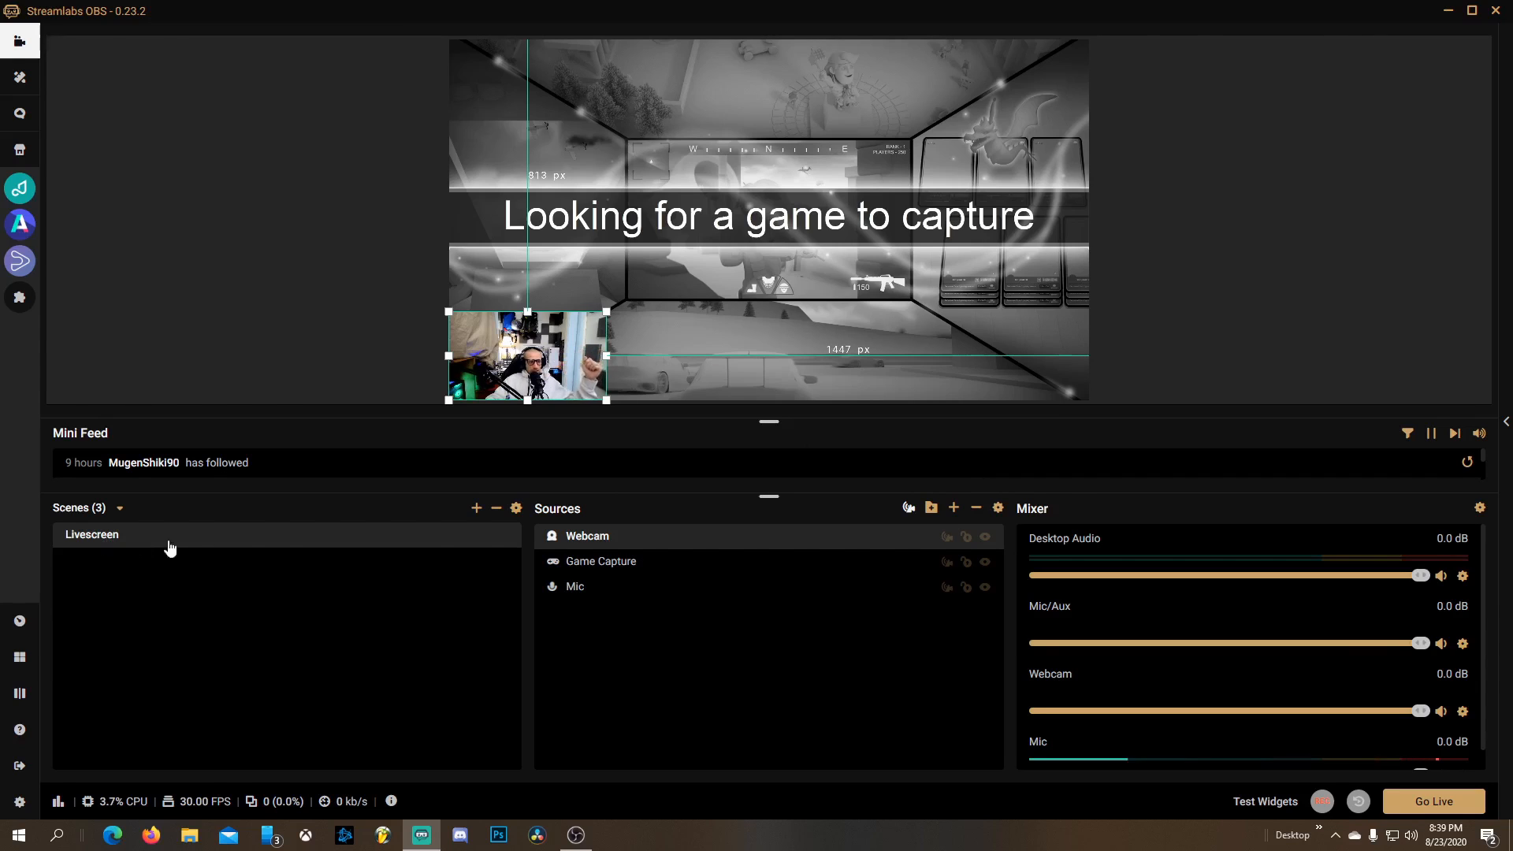
Select the Mic, Webcam and Game Capture sources in turn, reviewing the Add Source types that match each one
{"action": "left_click", "coordinate": [581, 591]}
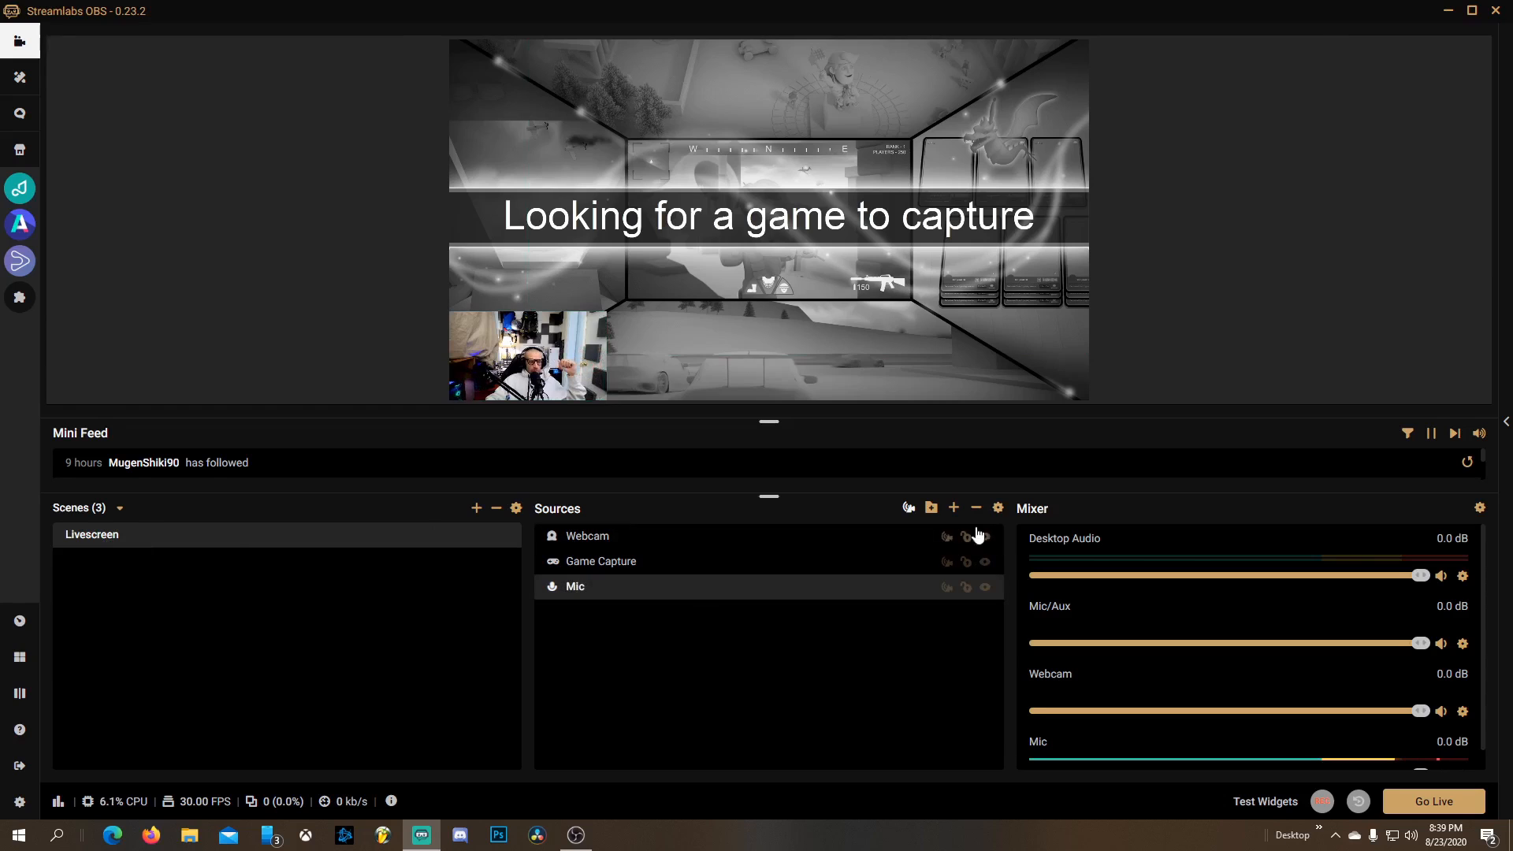
{"action": "left_click", "coordinate": [954, 509]}
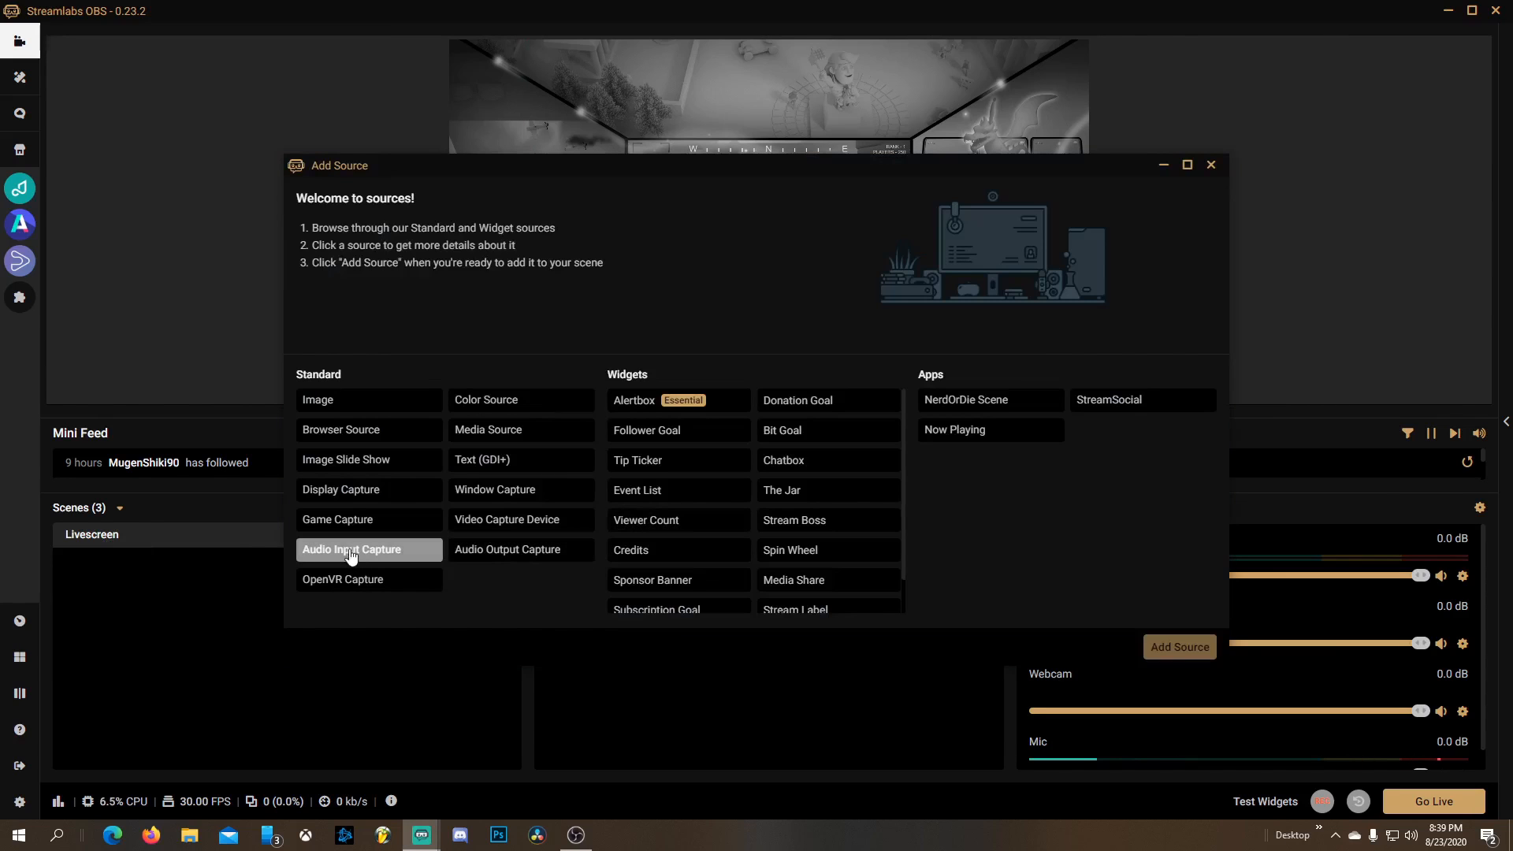
{"action": "left_click", "coordinate": [1211, 165]}
{"action": "left_click", "coordinate": [580, 537]}
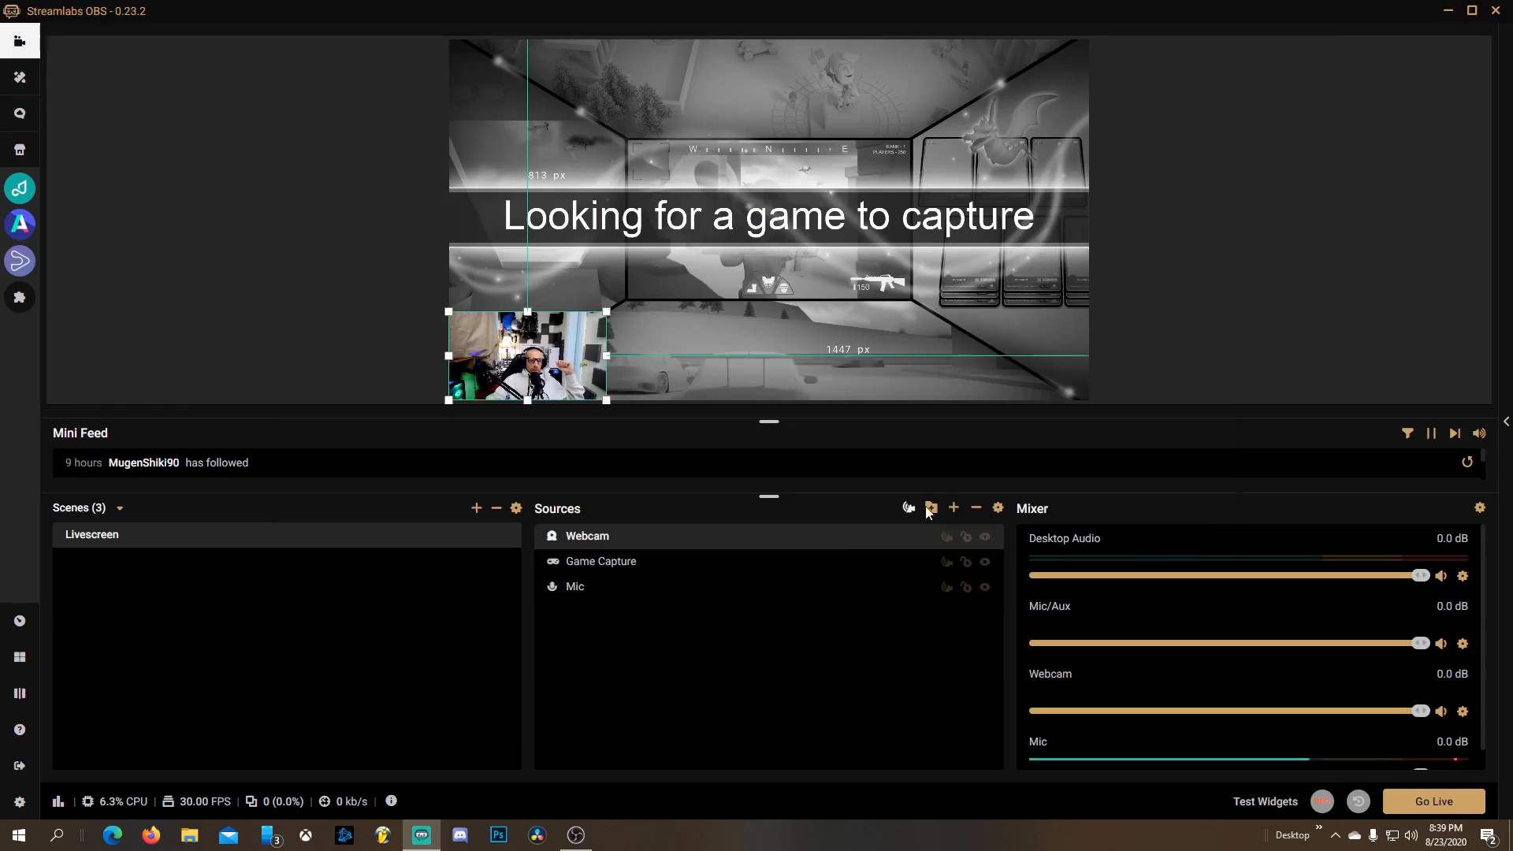
{"action": "left_click", "coordinate": [954, 510]}
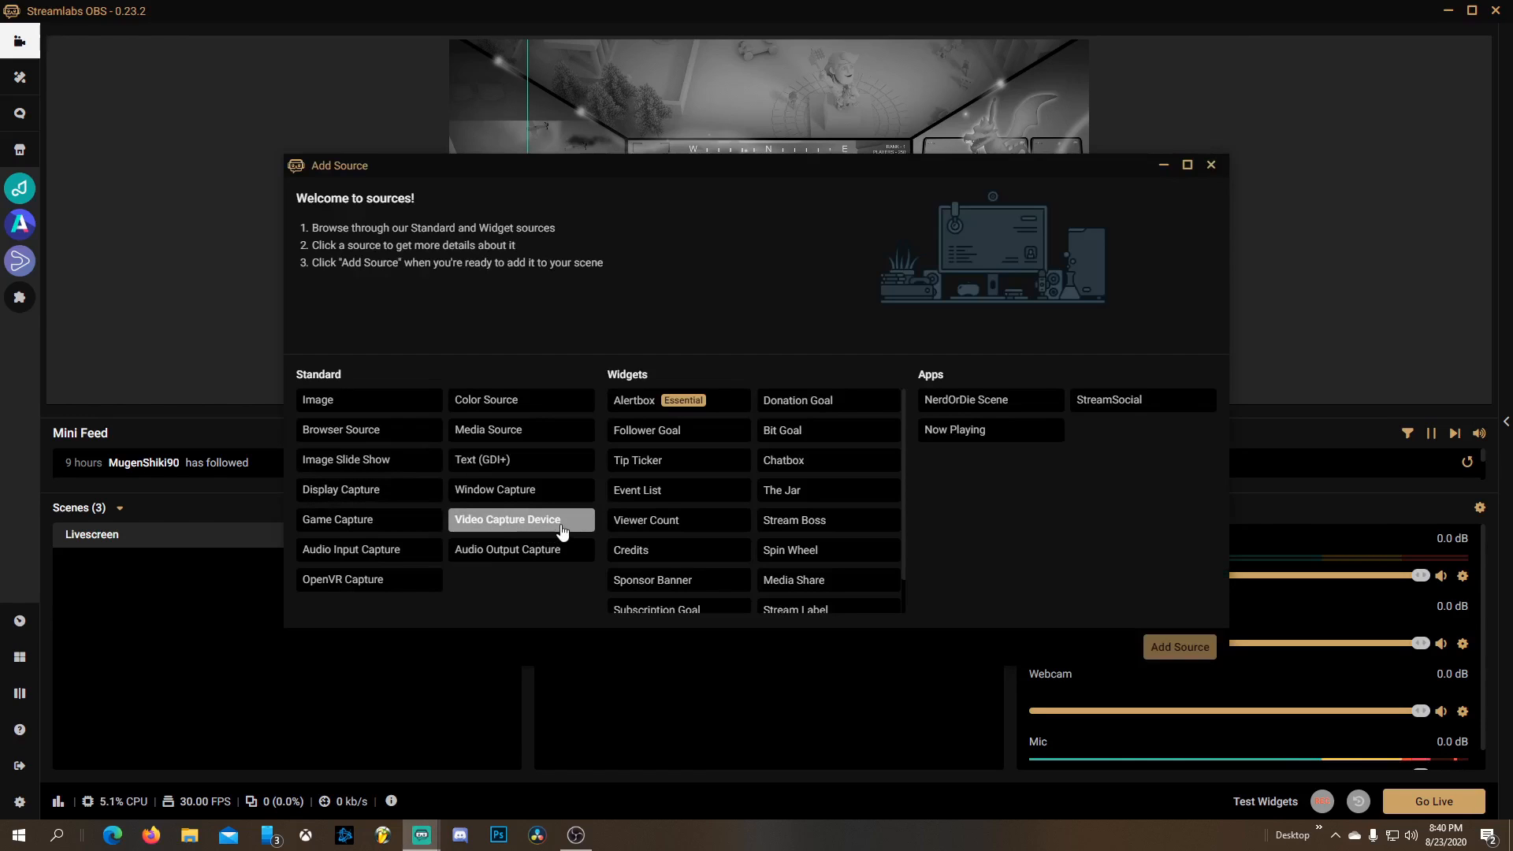
{"action": "left_click", "coordinate": [1211, 165]}
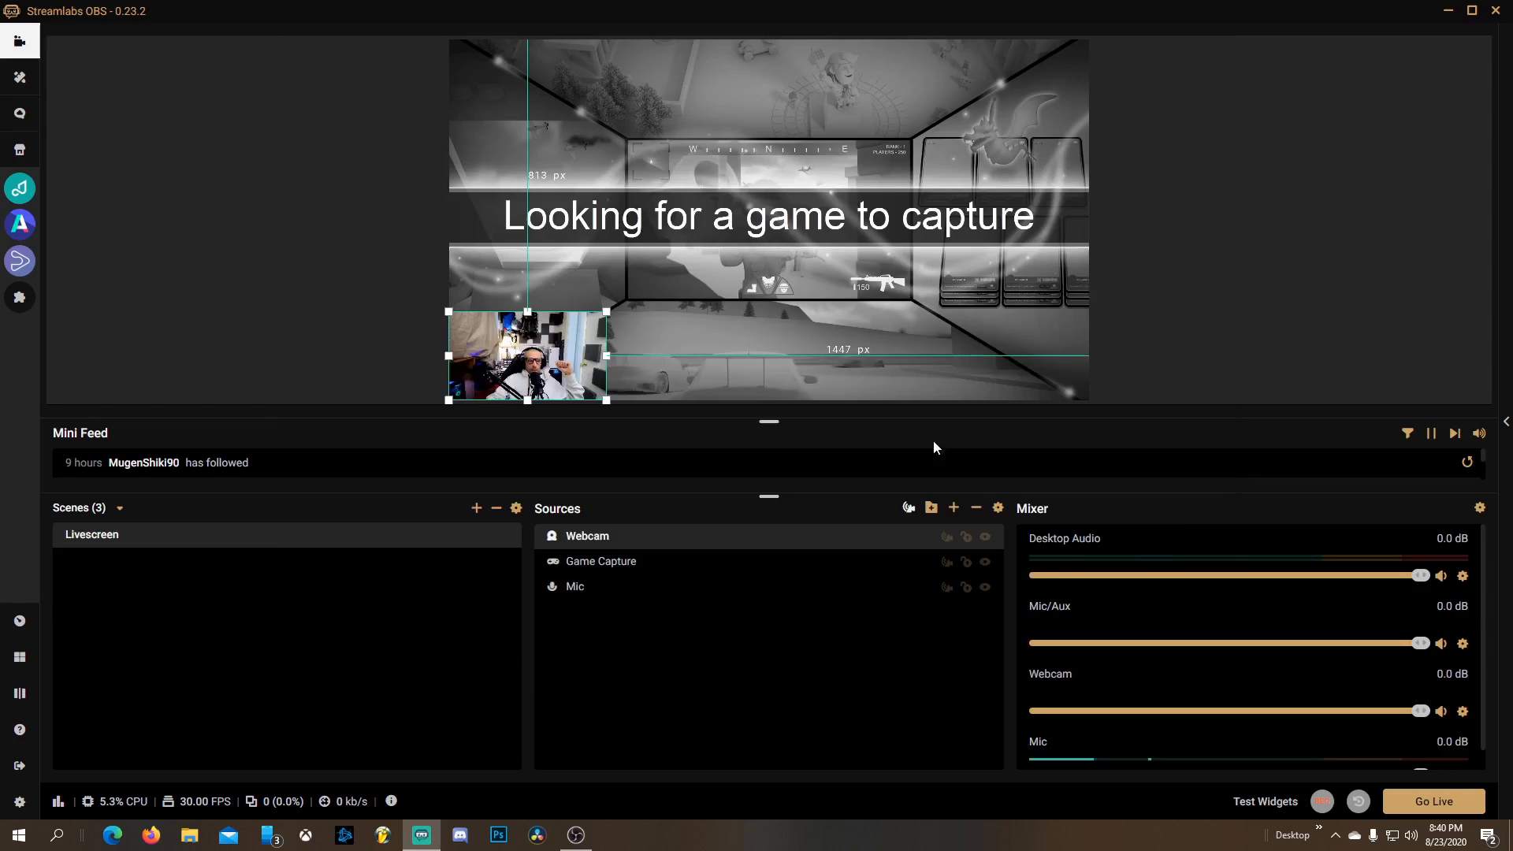
{"action": "left_click", "coordinate": [620, 562]}
{"action": "left_click", "coordinate": [954, 508]}
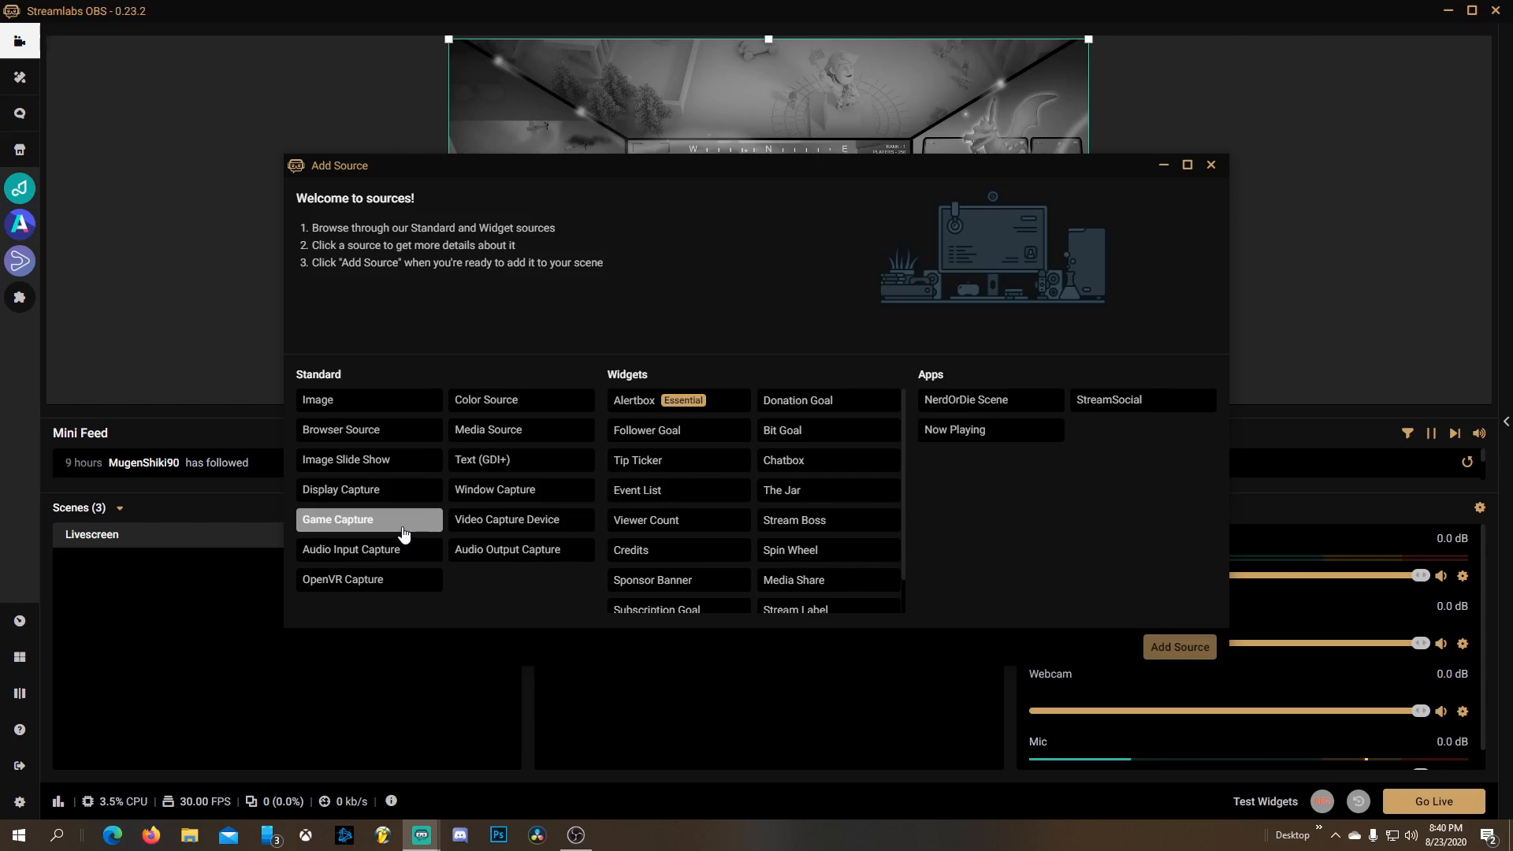
{"action": "left_click", "coordinate": [1210, 166]}
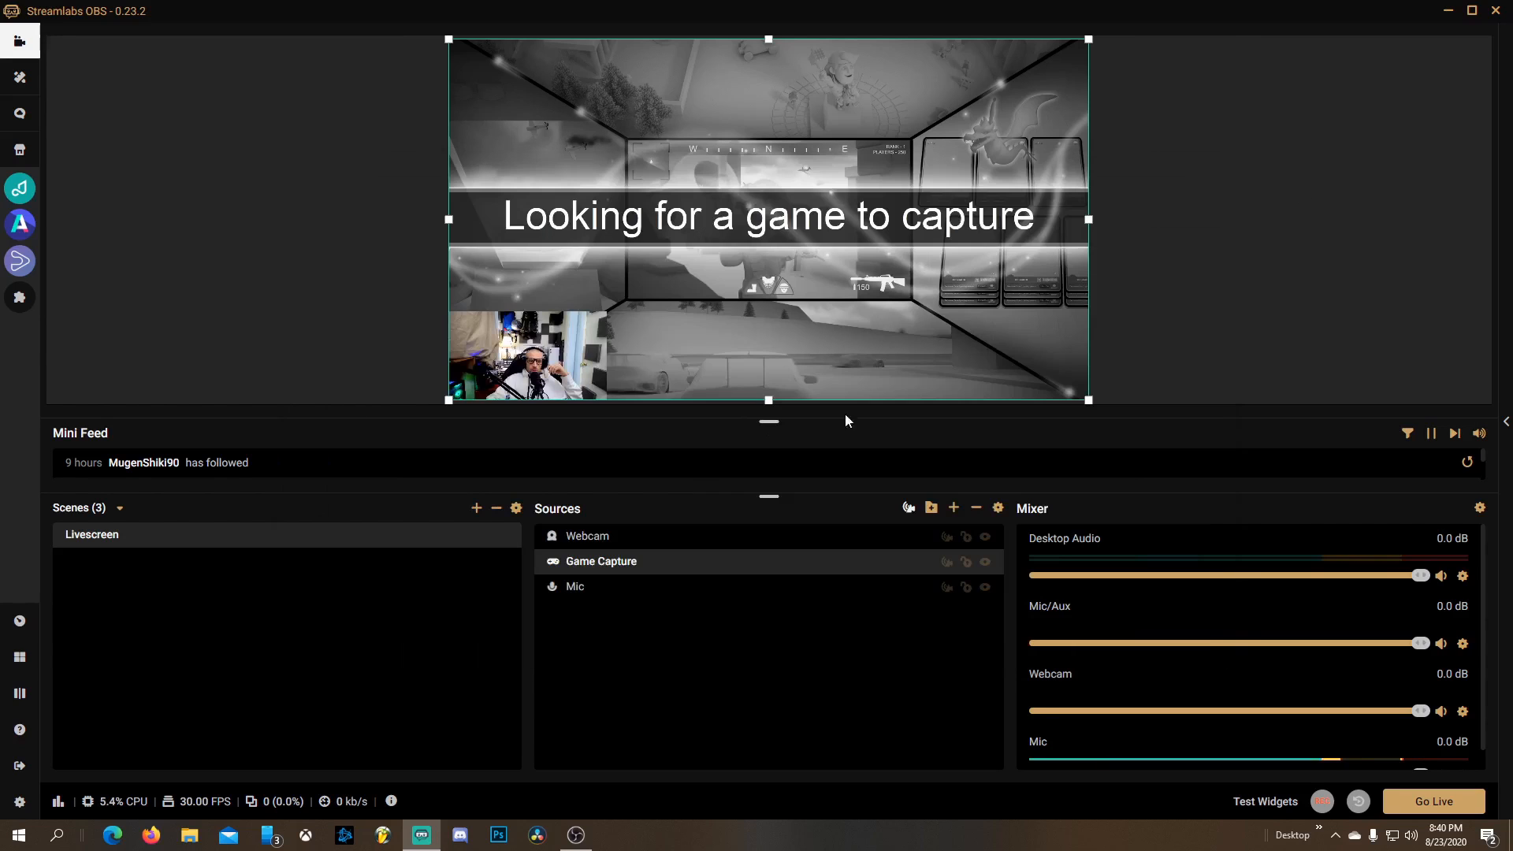